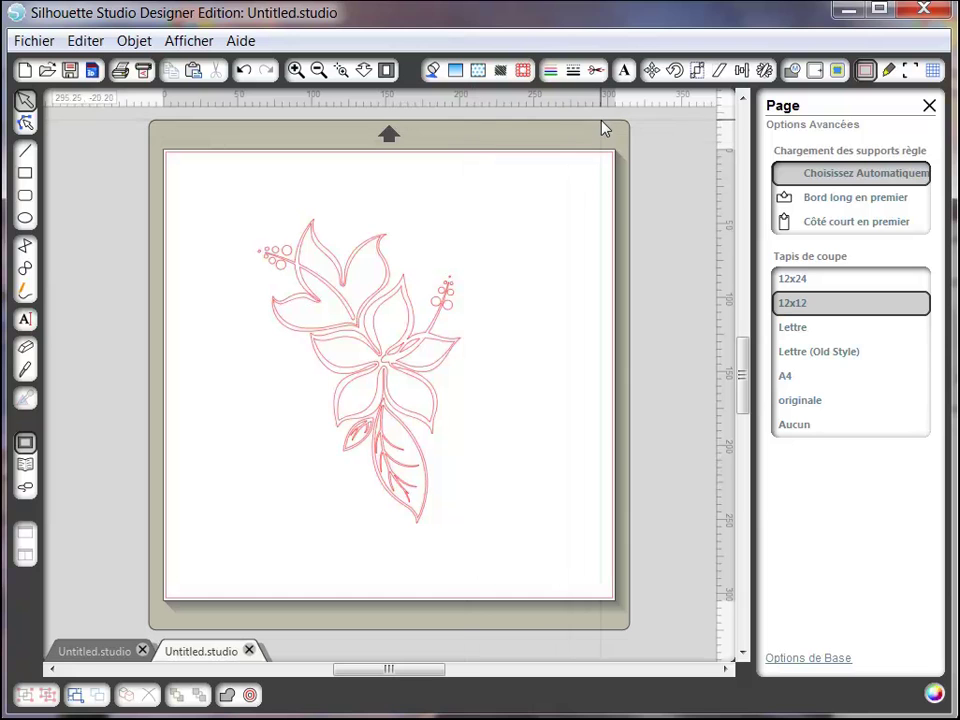
# Review the send-to-cutter settings, then return to the page setup with the whole page in view
pyautogui.click(143, 70)
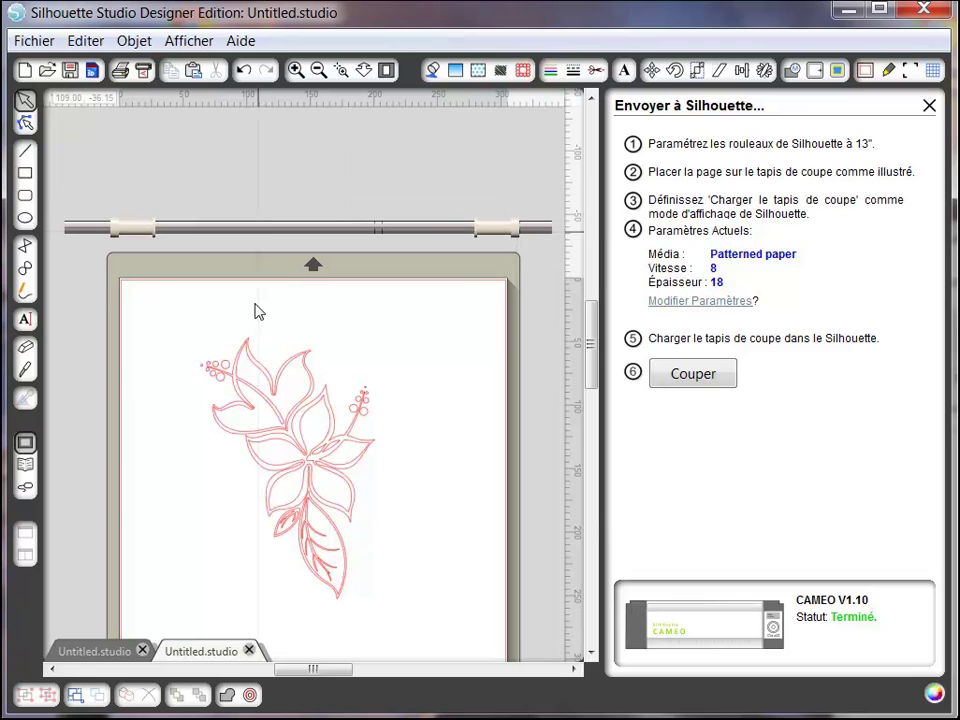
pyautogui.click(865, 71)
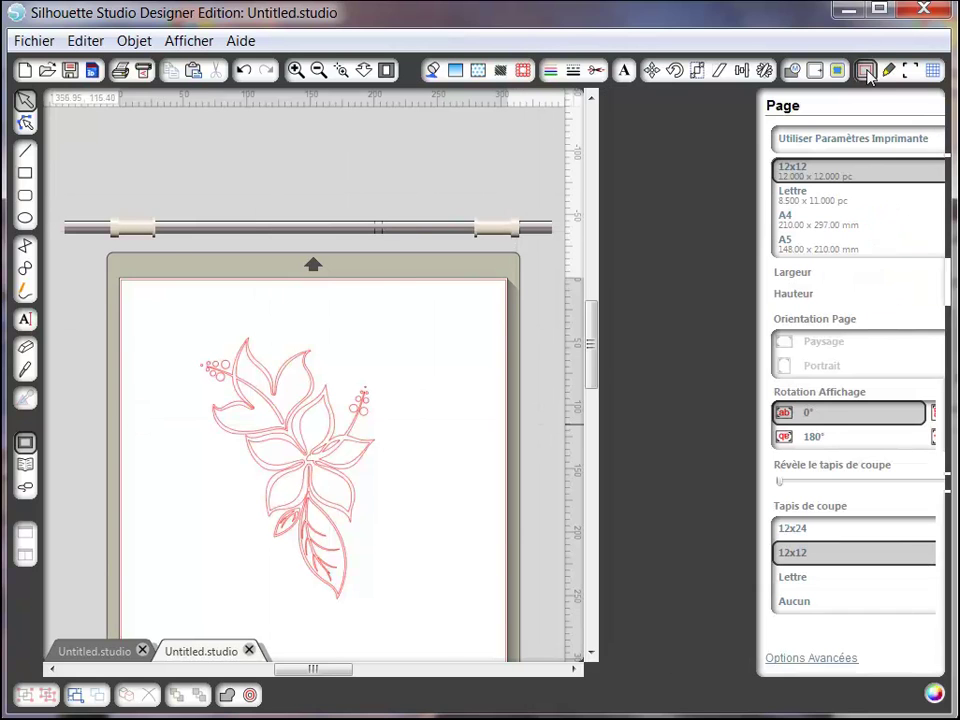
pyautogui.moveTo(744, 350); pyautogui.dragTo(744, 381)
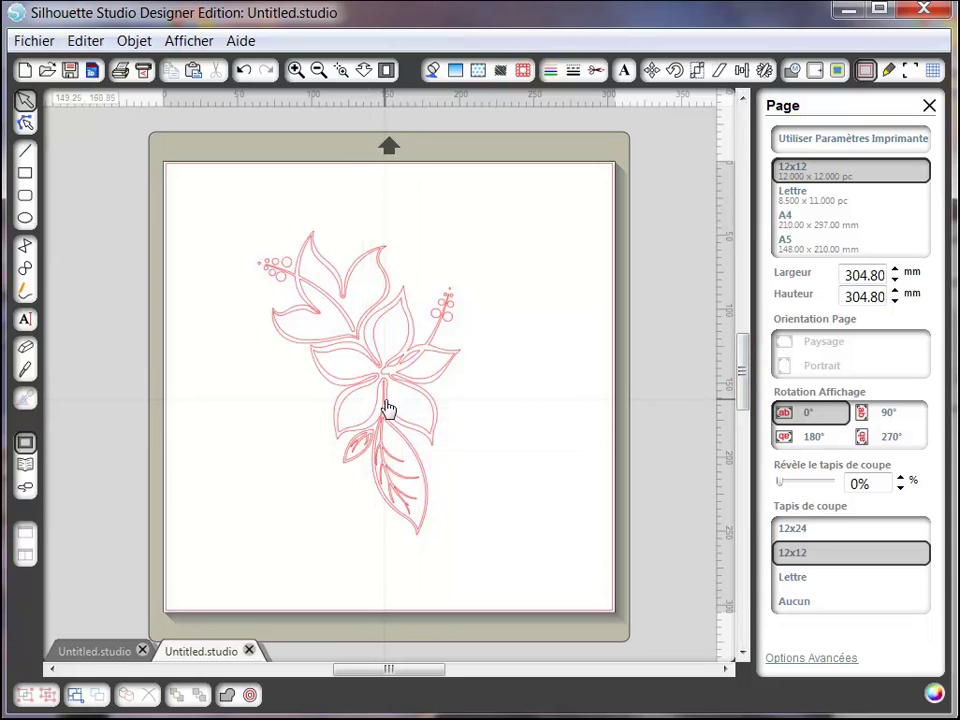
# Scale the flower design to a height of 1000 mm with its proportions locked
pyautogui.click(389, 408)
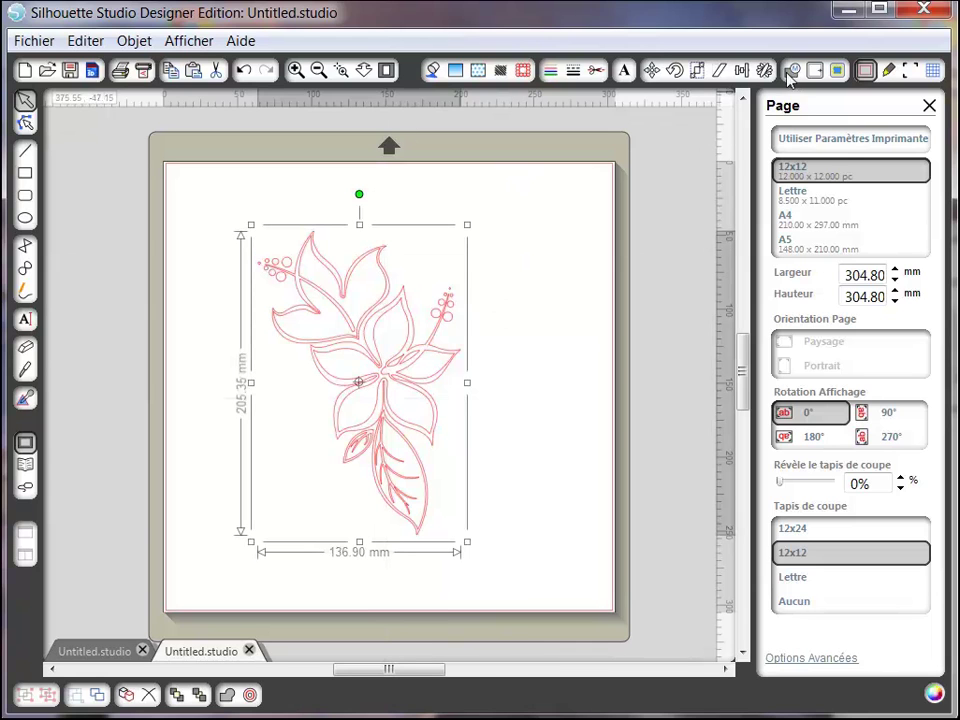
pyautogui.click(698, 72)
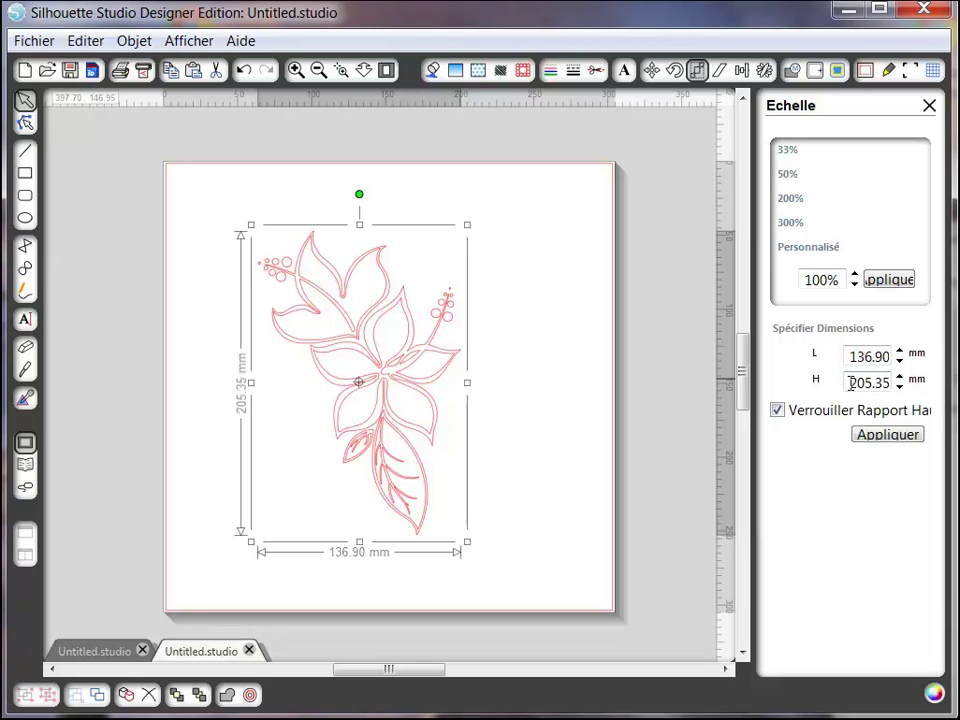
pyautogui.moveTo(848, 382); pyautogui.dragTo(897, 384)
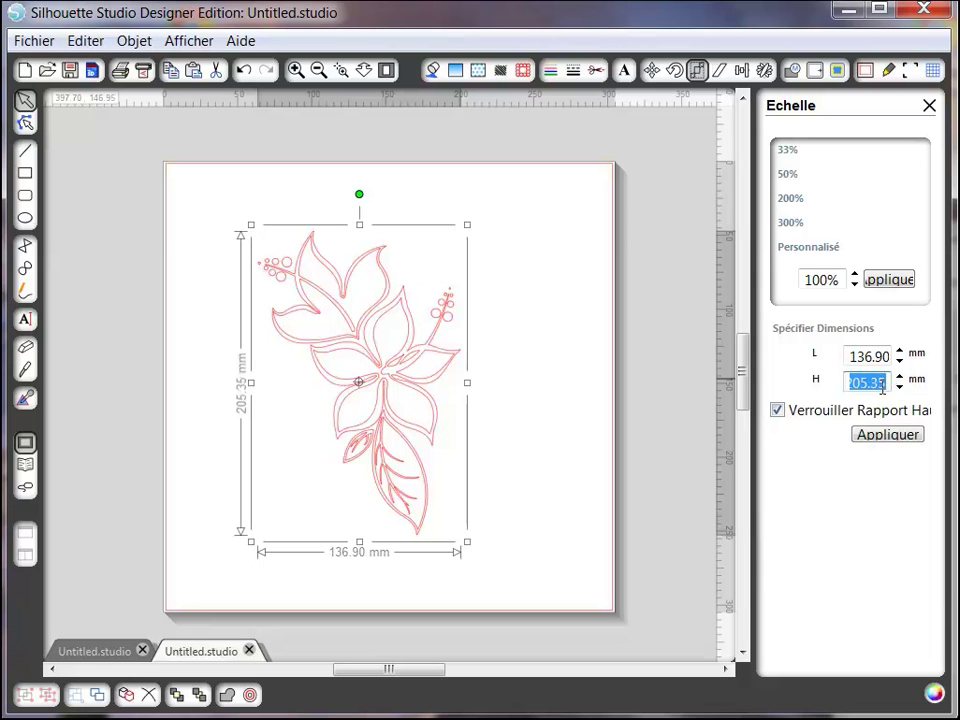
pyautogui.write('1')
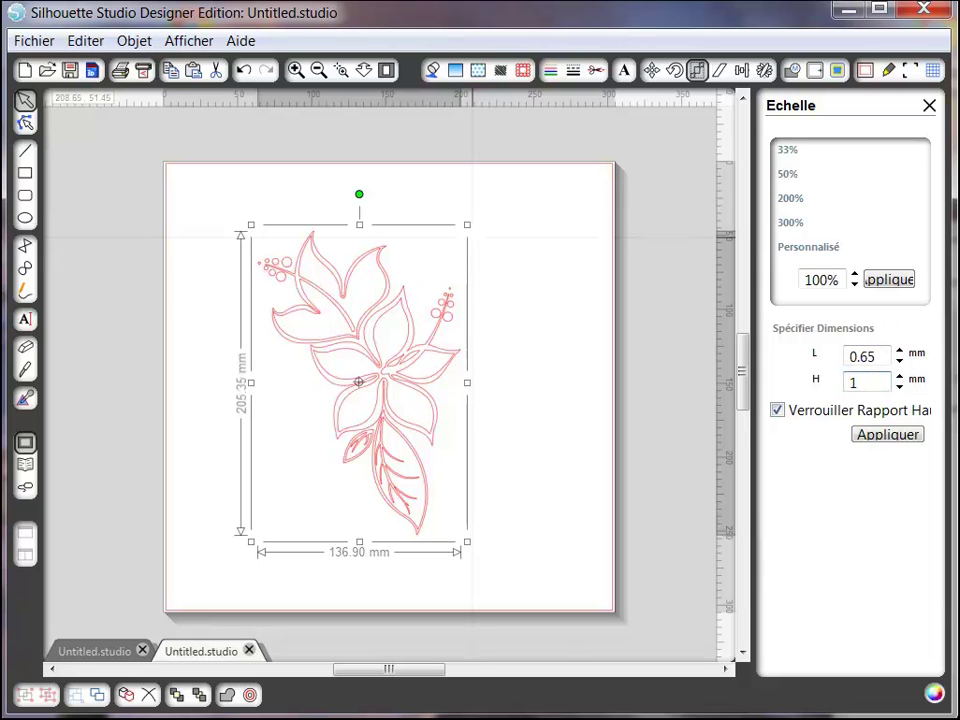
pyautogui.write('000')
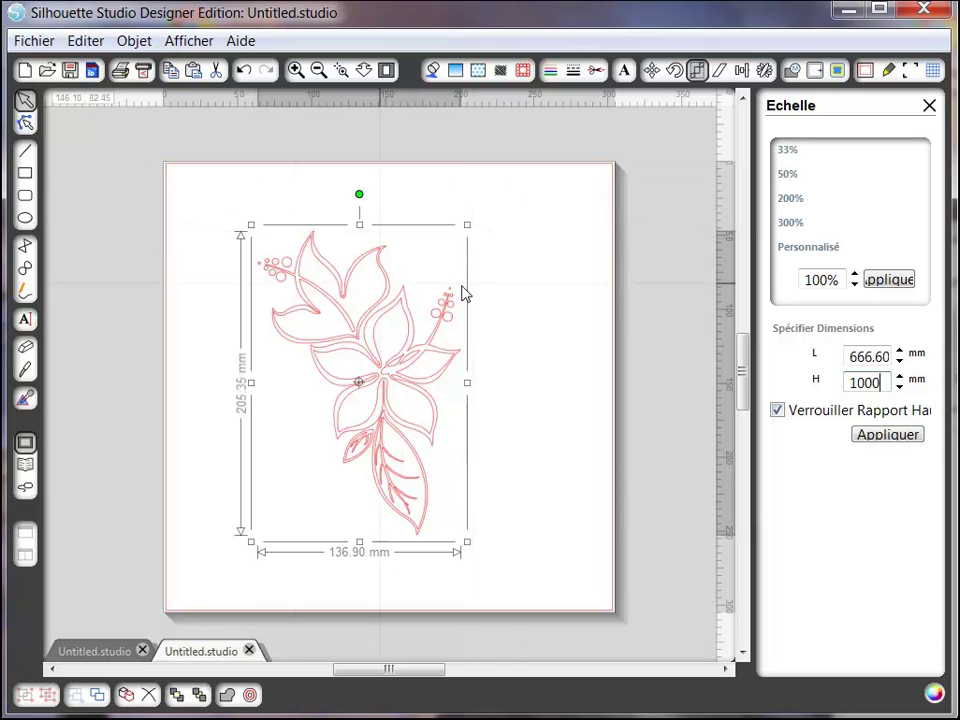
pyautogui.click(888, 435)
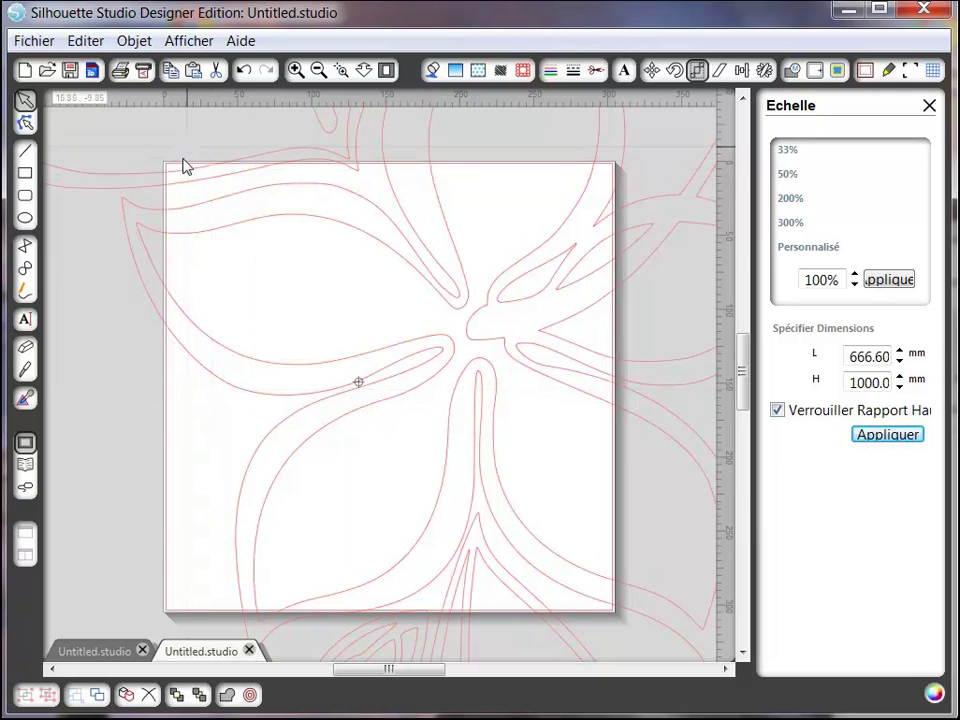
# Change the enlarged flower's line colour from red to black
pyautogui.click(550, 71)
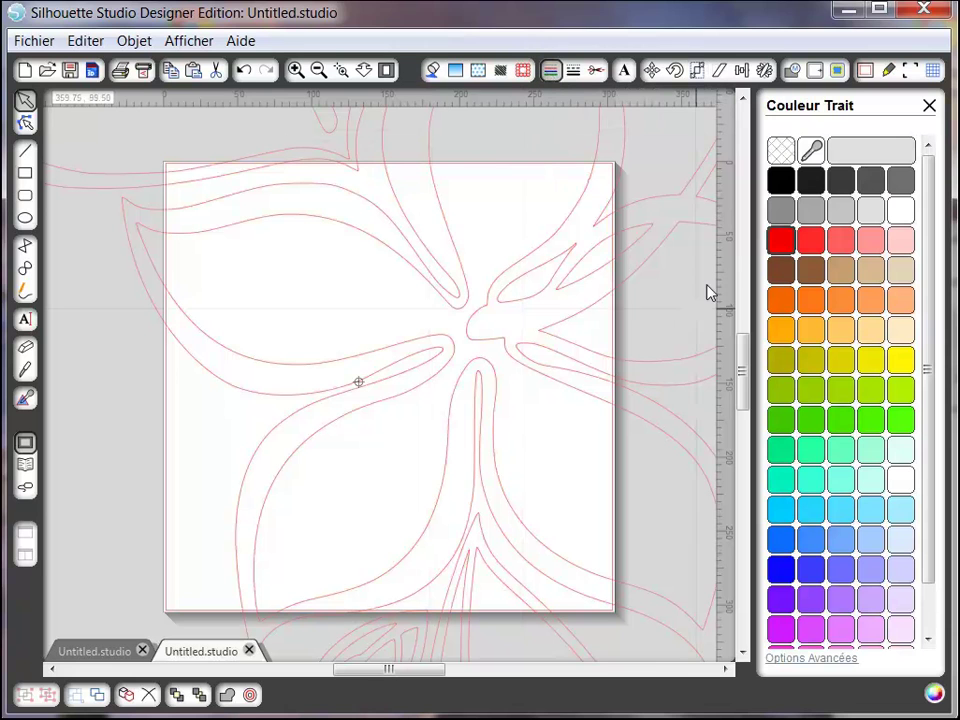
pyautogui.click(781, 181)
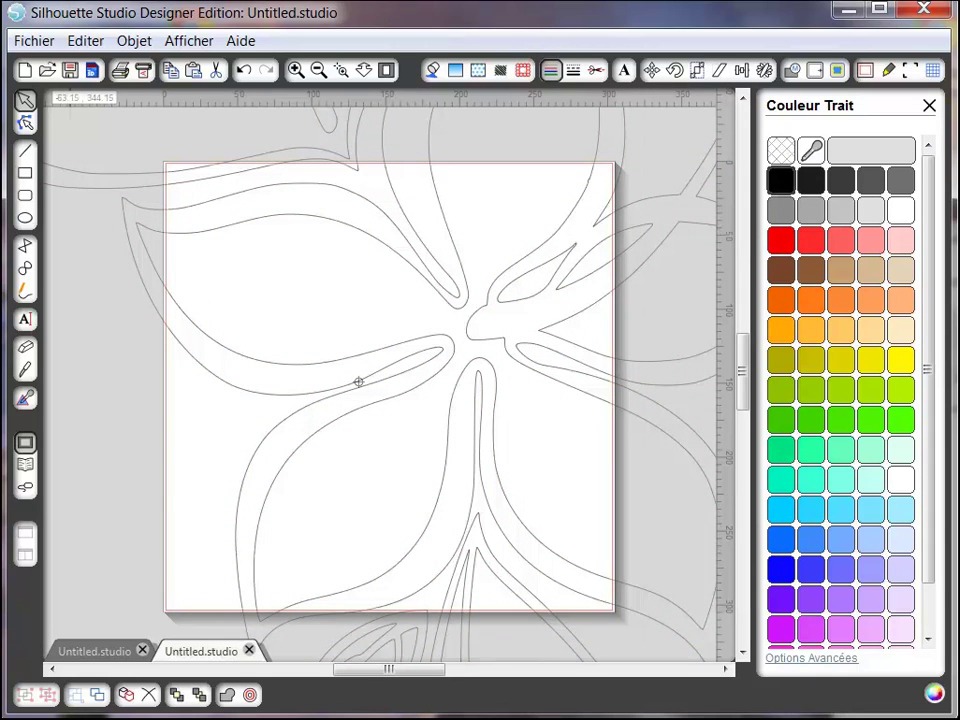
pyautogui.click(318, 71)
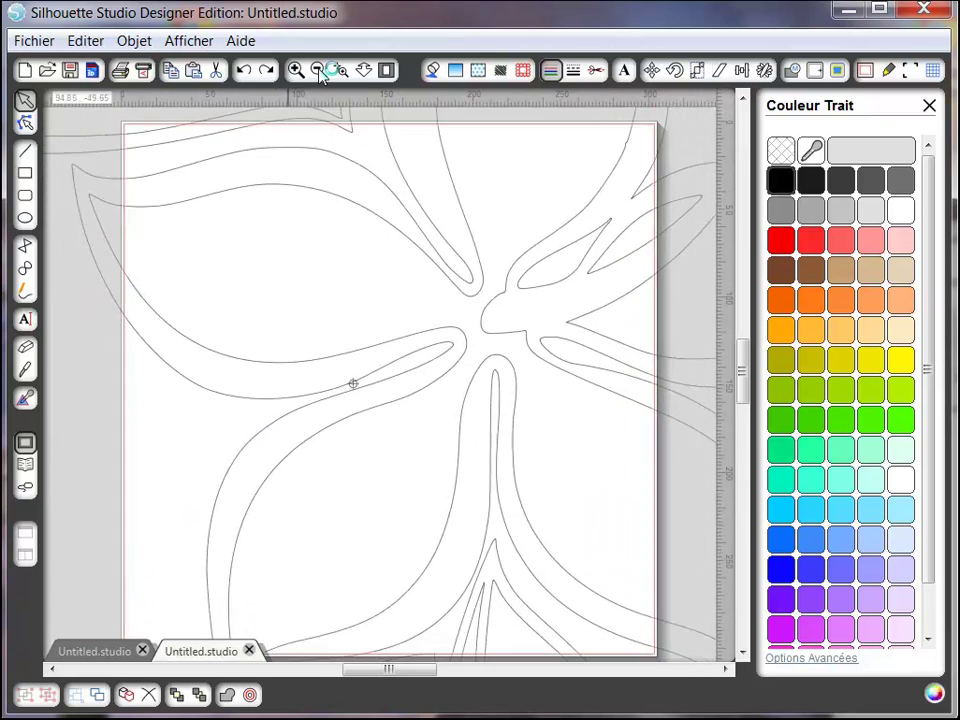
pyautogui.click(318, 71)
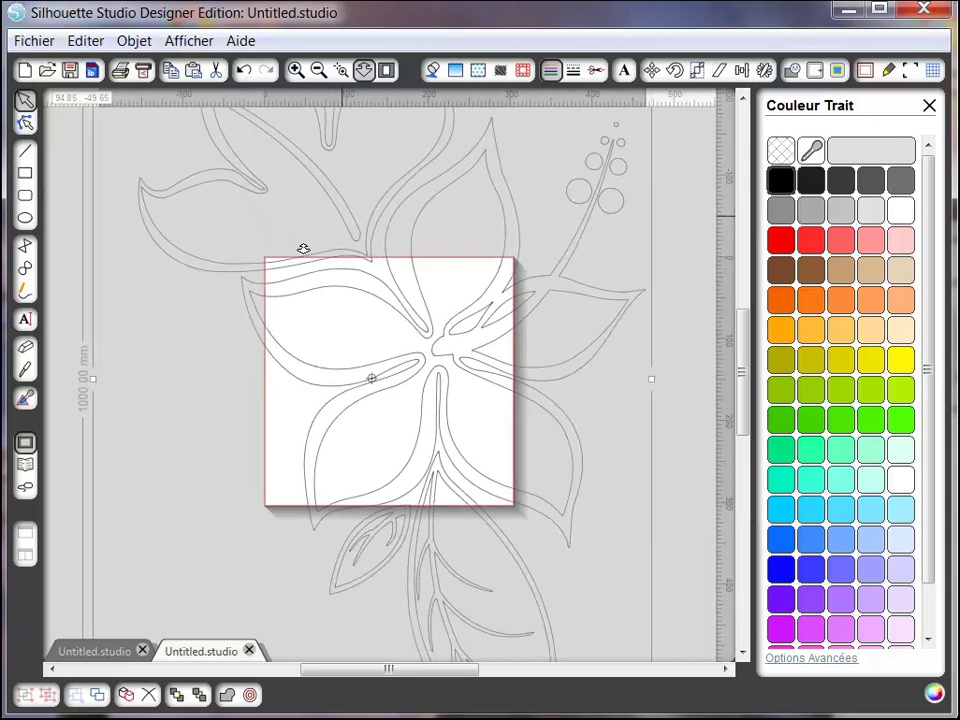
pyautogui.scroll(-3, 204, 401)
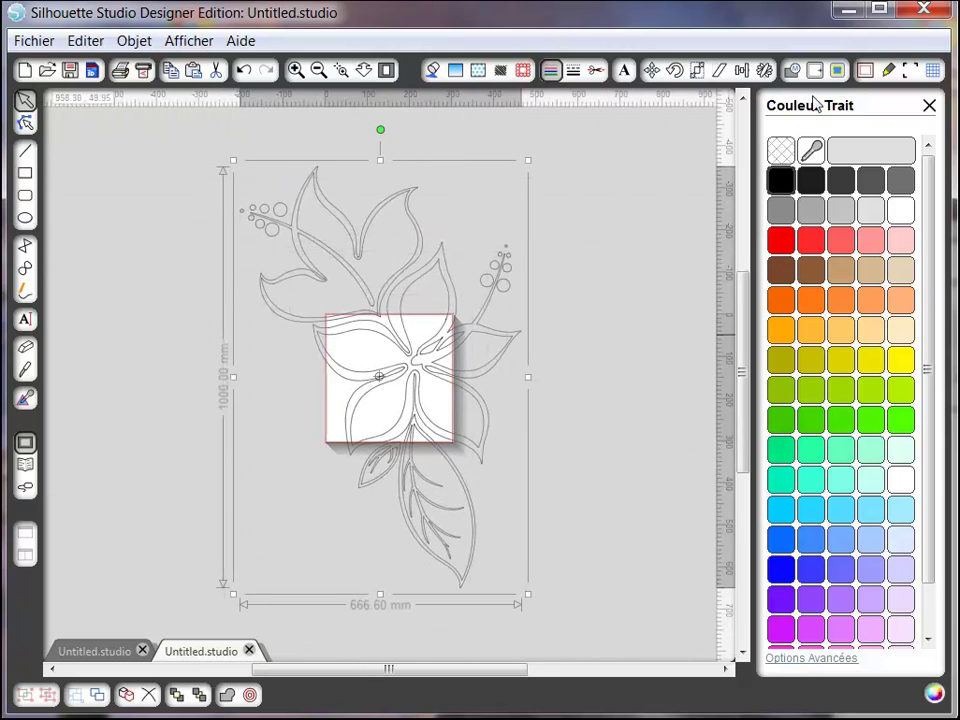
# Set the page to use no cutting mat (Aucun) and make it 300 mm wide
pyautogui.click(865, 70)
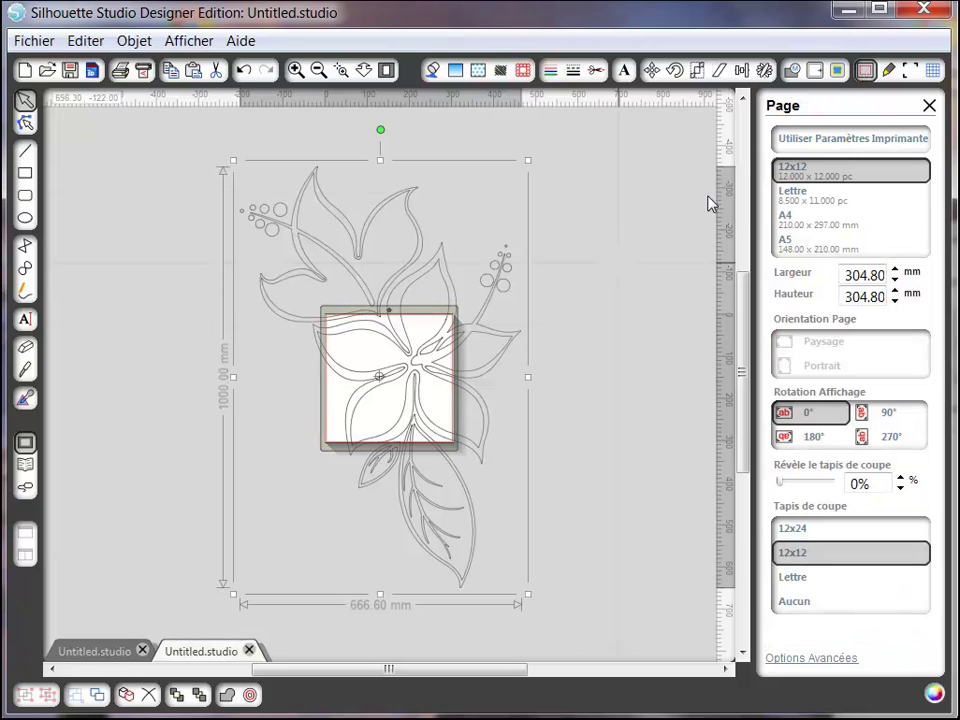
pyautogui.click(795, 603)
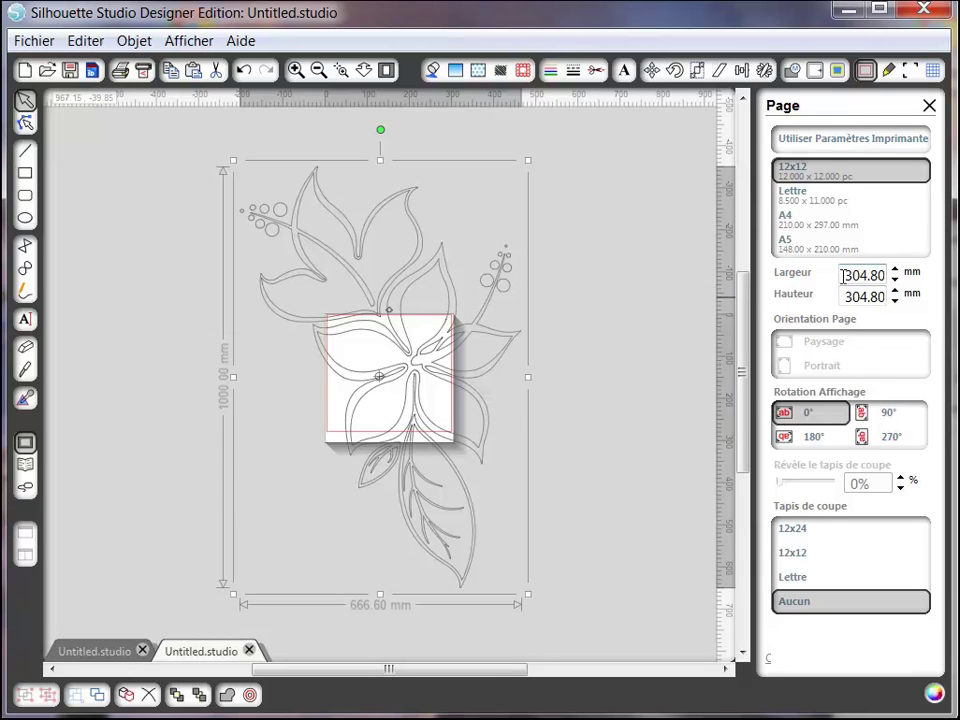
pyautogui.moveTo(843, 275); pyautogui.dragTo(884, 273)
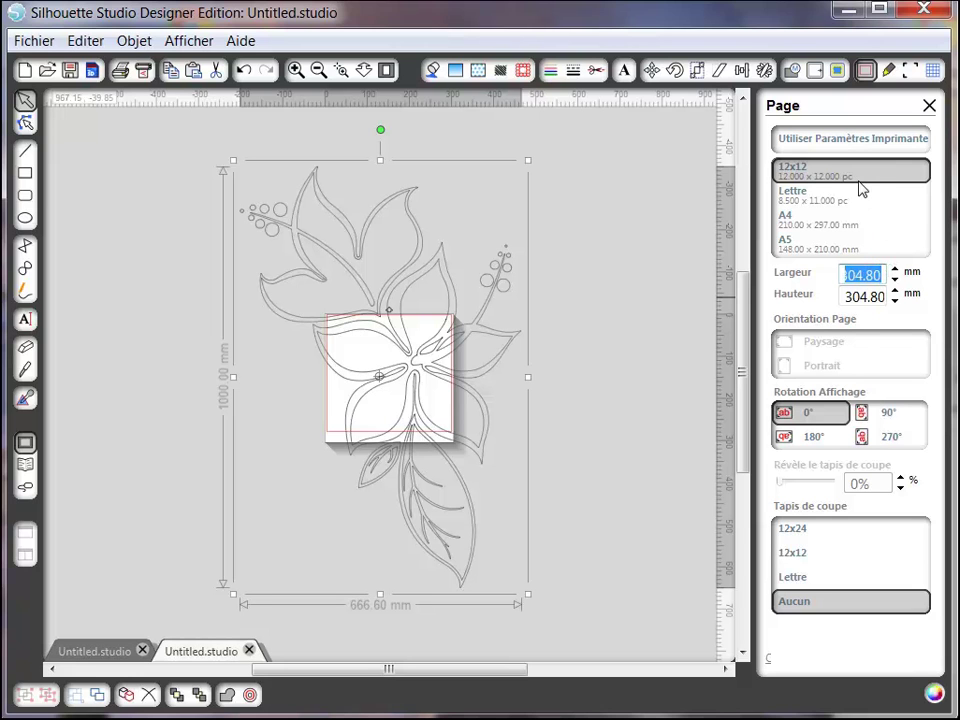
pyautogui.write('3')
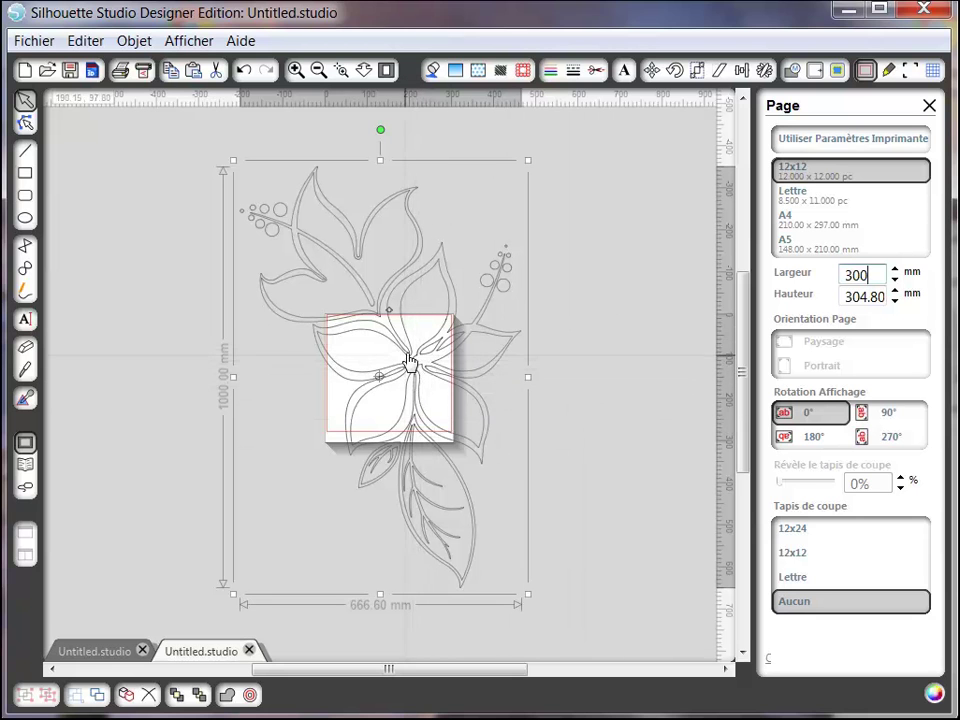
# Move the flower so its upper-left corner meets the page's upper-left corner, and set the page height to 771 mm
pyautogui.moveTo(412, 357); pyautogui.dragTo(508, 512)
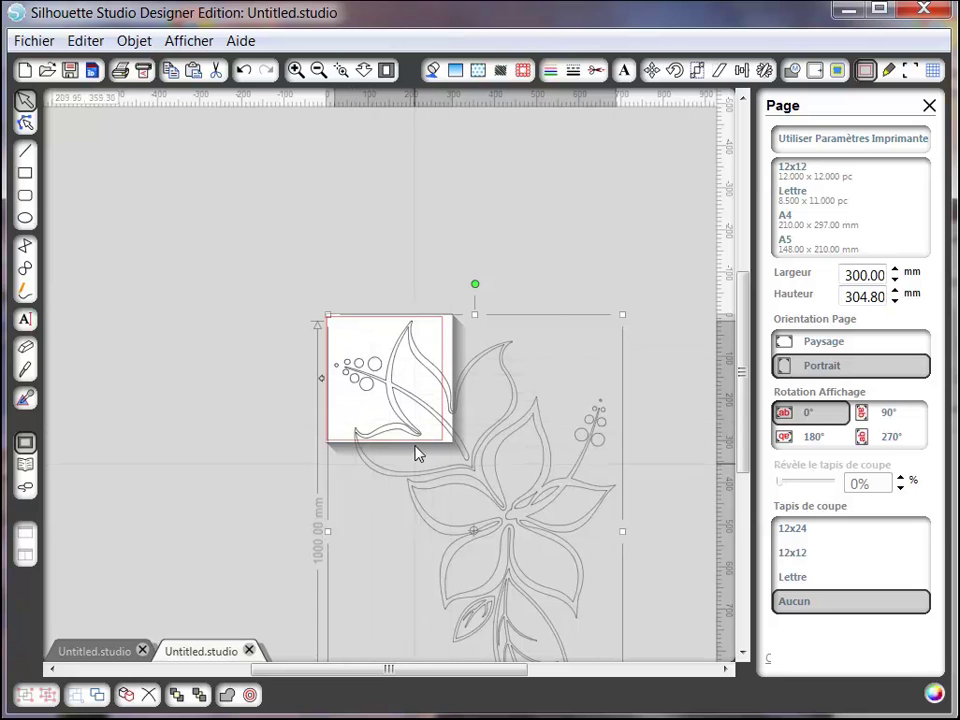
pyautogui.moveTo(748, 403); pyautogui.dragTo(750, 508)
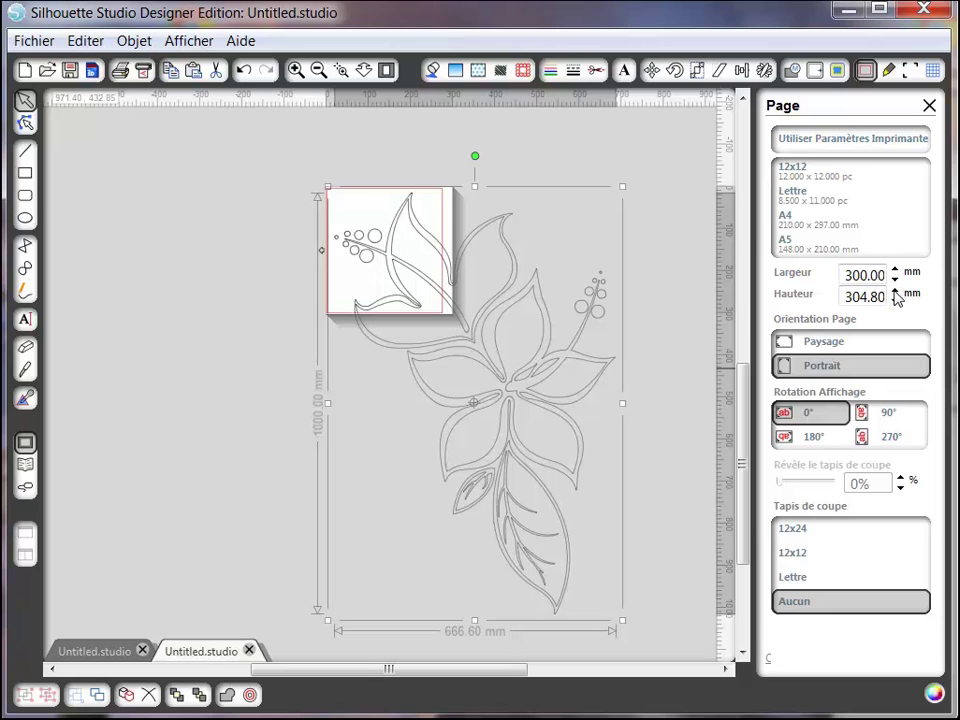
pyautogui.moveTo(894, 290); pyautogui.dragTo(894, 290)
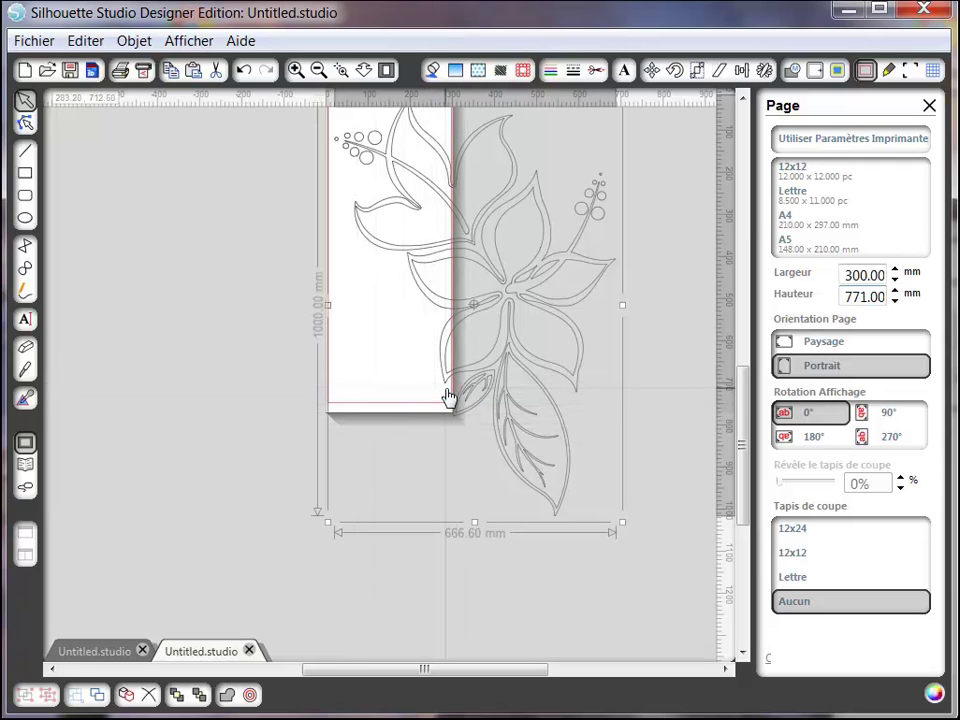
# Nudge the flower slightly left and check where its petals cross the right edge of the page
pyautogui.moveTo(741, 431); pyautogui.dragTo(741, 407)
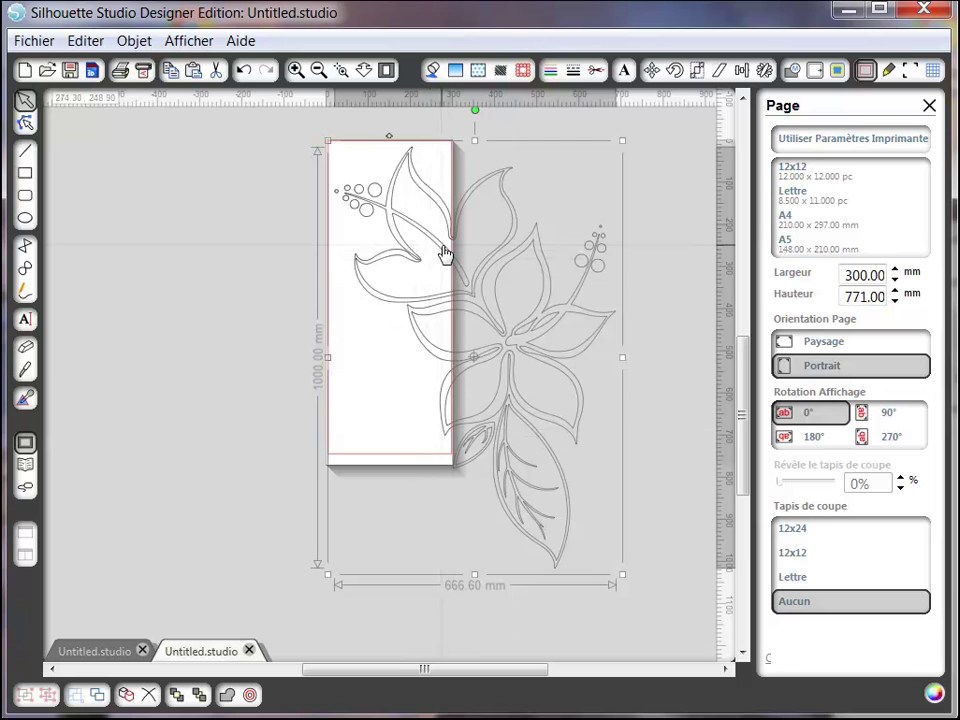
pyautogui.moveTo(445, 253); pyautogui.dragTo(440, 253)
pyautogui.moveTo(443, 254); pyautogui.dragTo(441, 256)
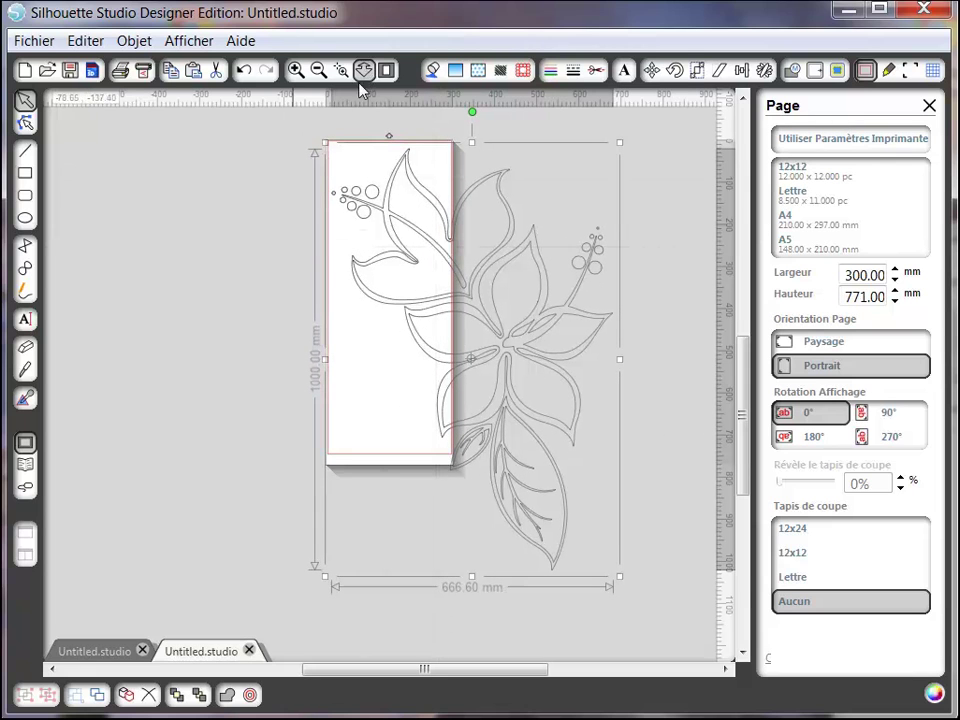
pyautogui.moveTo(231, 319); pyautogui.dragTo(207, 481)
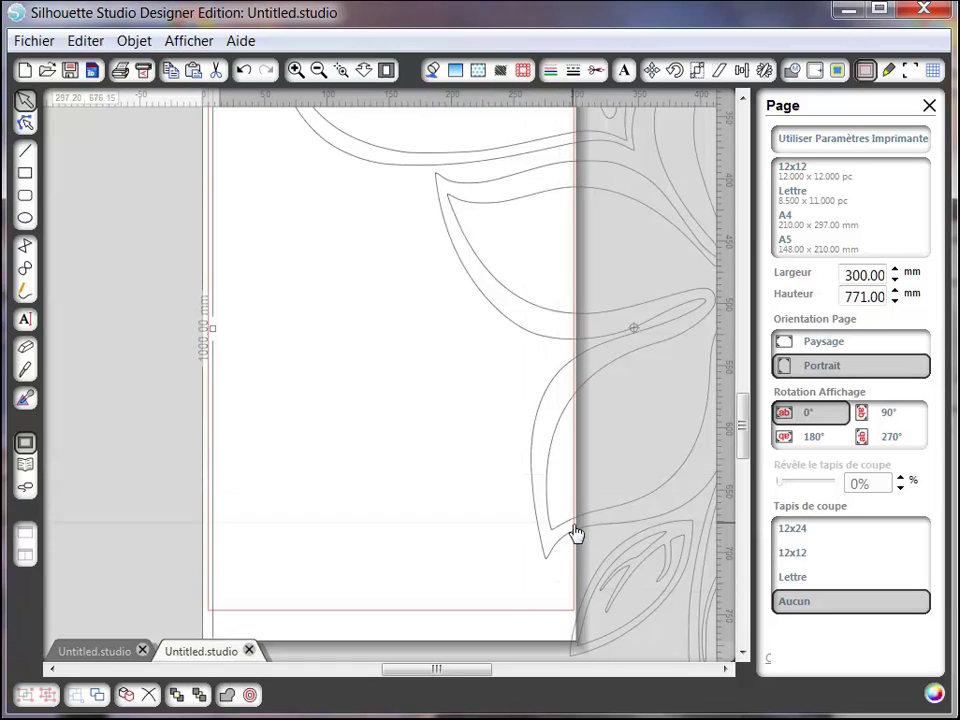
pyautogui.moveTo(745, 457); pyautogui.dragTo(749, 378)
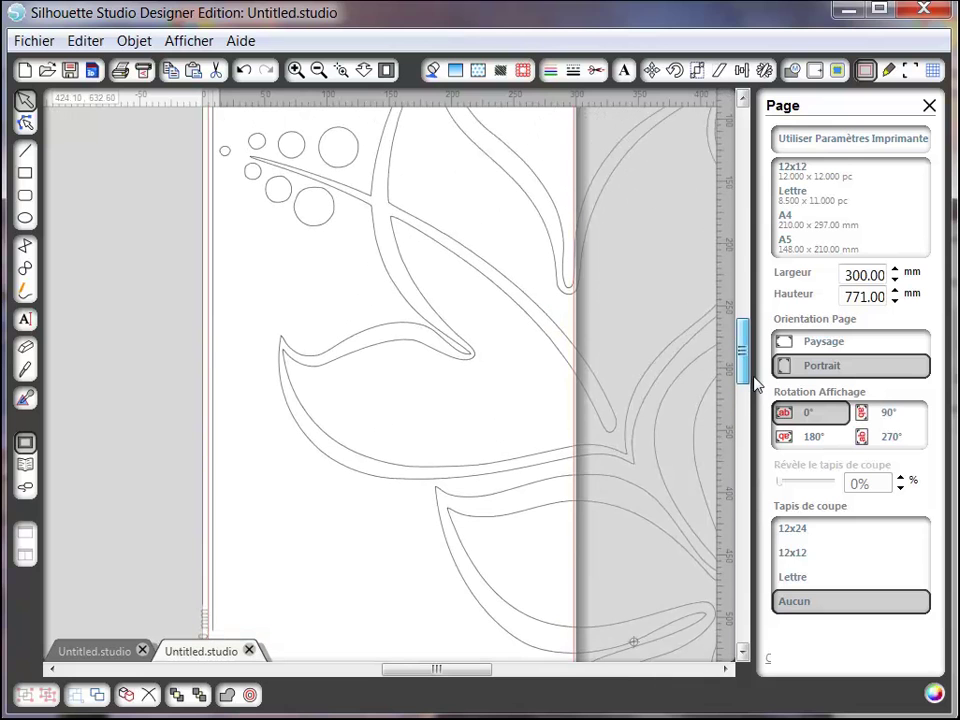
# Draw a vertical line about 485 mm long near the page's right edge, from the upper petal's narrow tip down past the lower petal
pyautogui.click(318, 69)
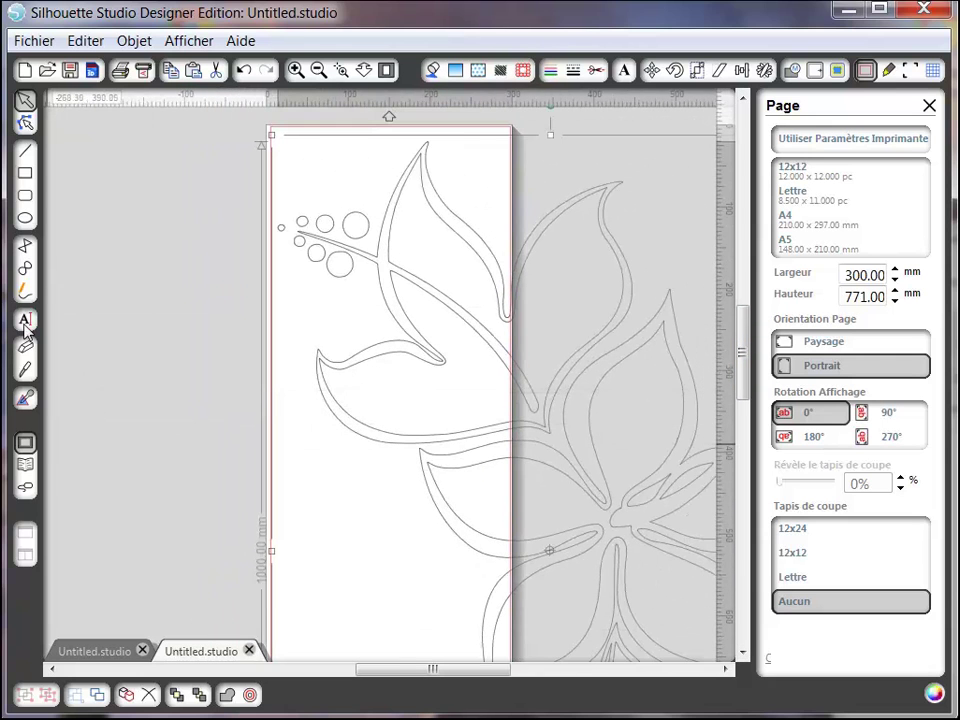
pyautogui.click(28, 151)
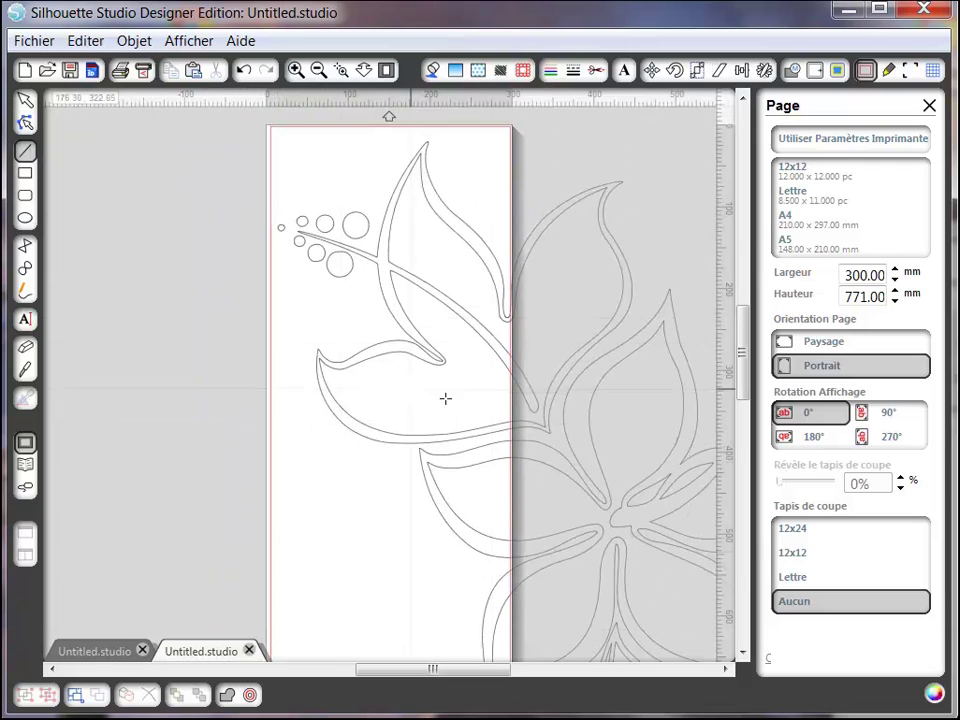
pyautogui.click(506, 311)
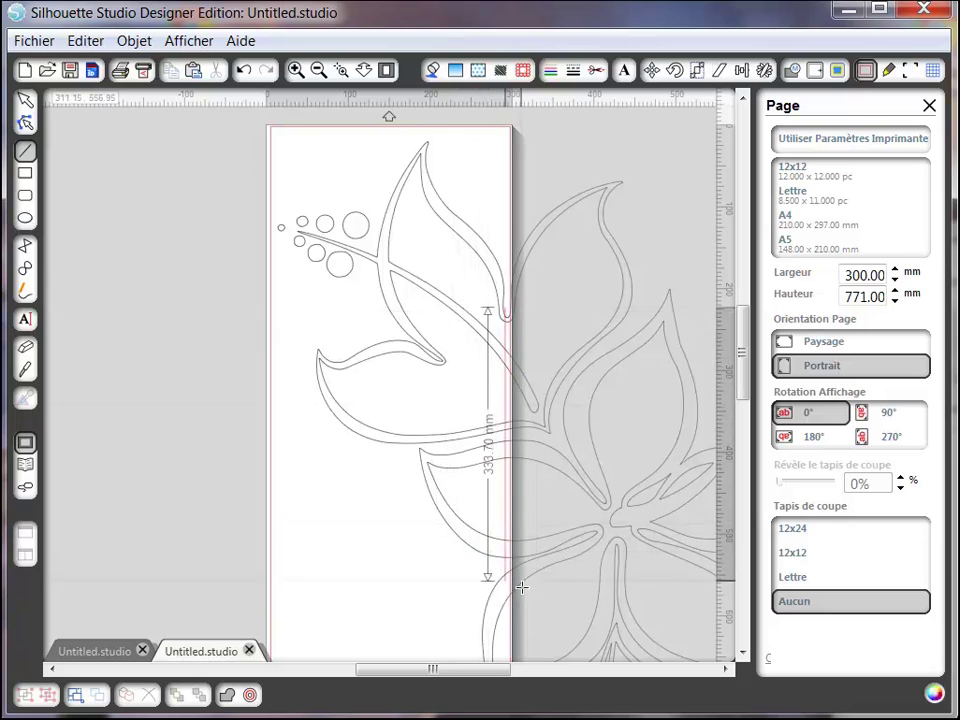
pyautogui.scroll(-3, 518, 632)
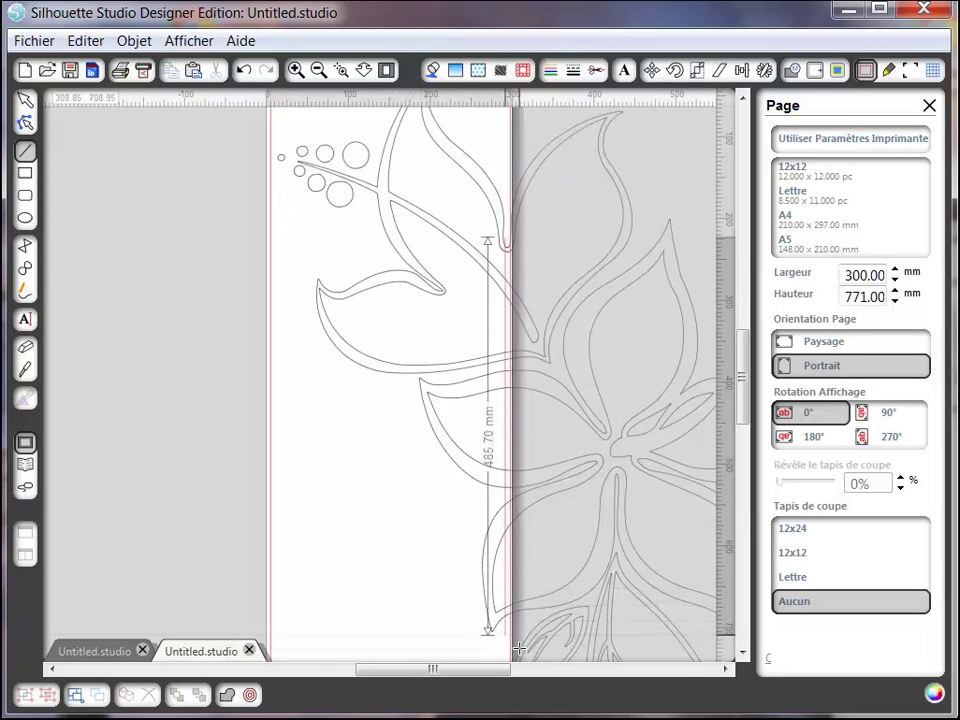
pyautogui.scroll(-1, 518, 636)
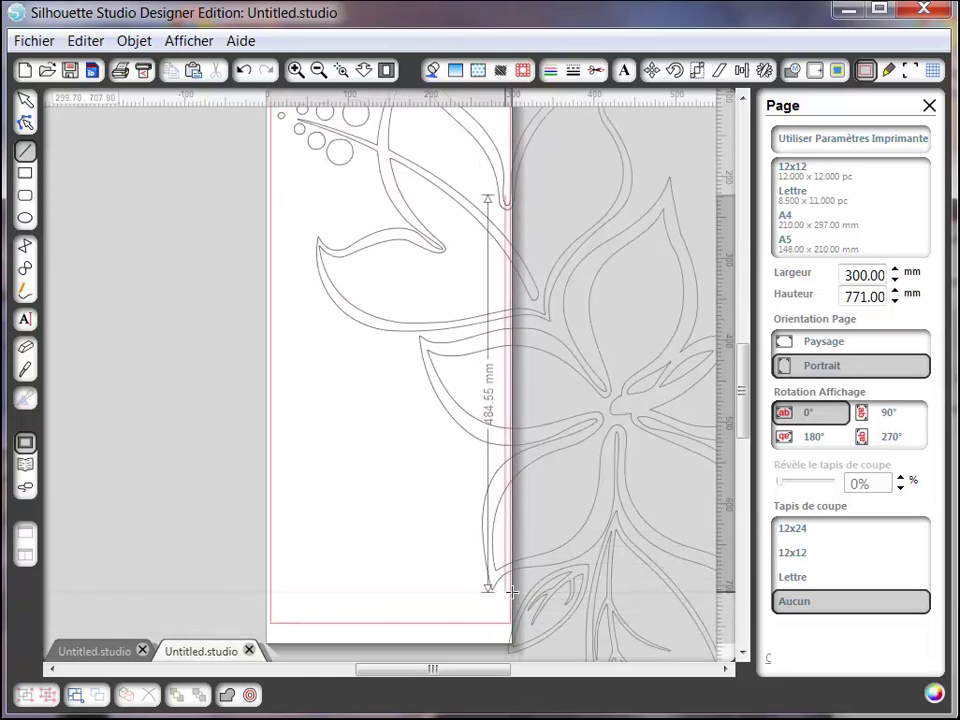
pyautogui.press('Escape')
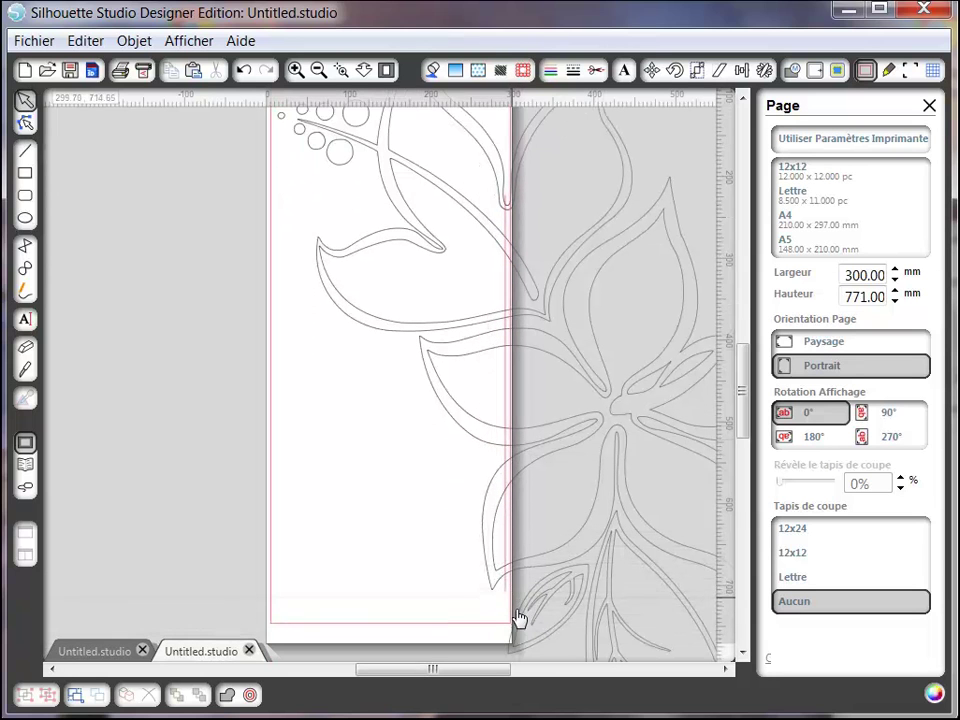
# Shift the vertical line slightly right so it is centred in the upper petal's narrow tip, and check its lower end
pyautogui.click(296, 70)
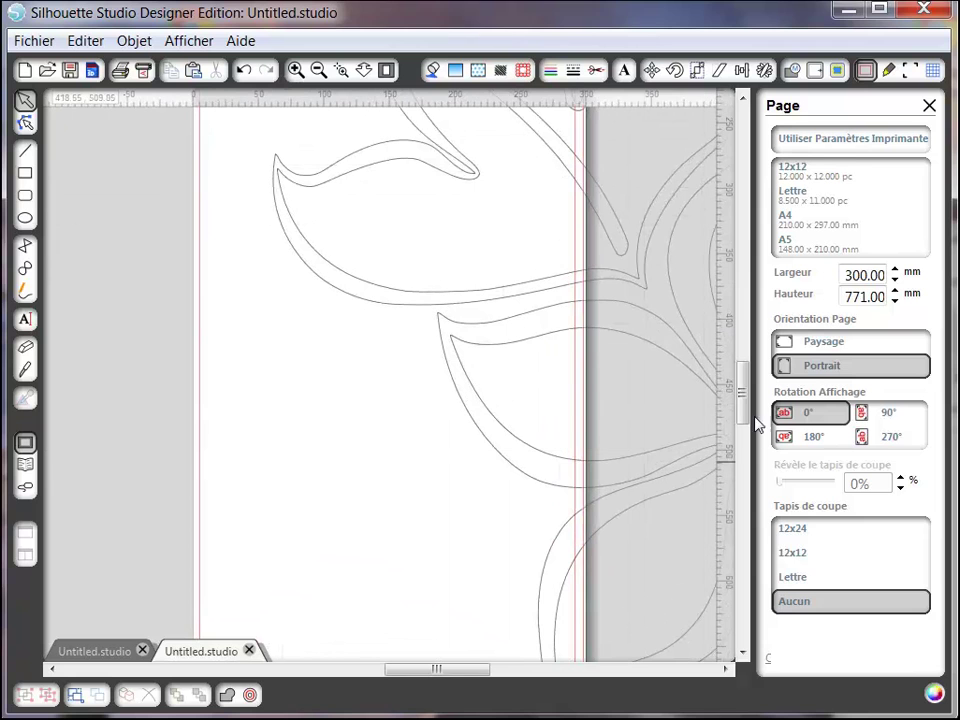
pyautogui.moveTo(745, 387); pyautogui.dragTo(736, 342)
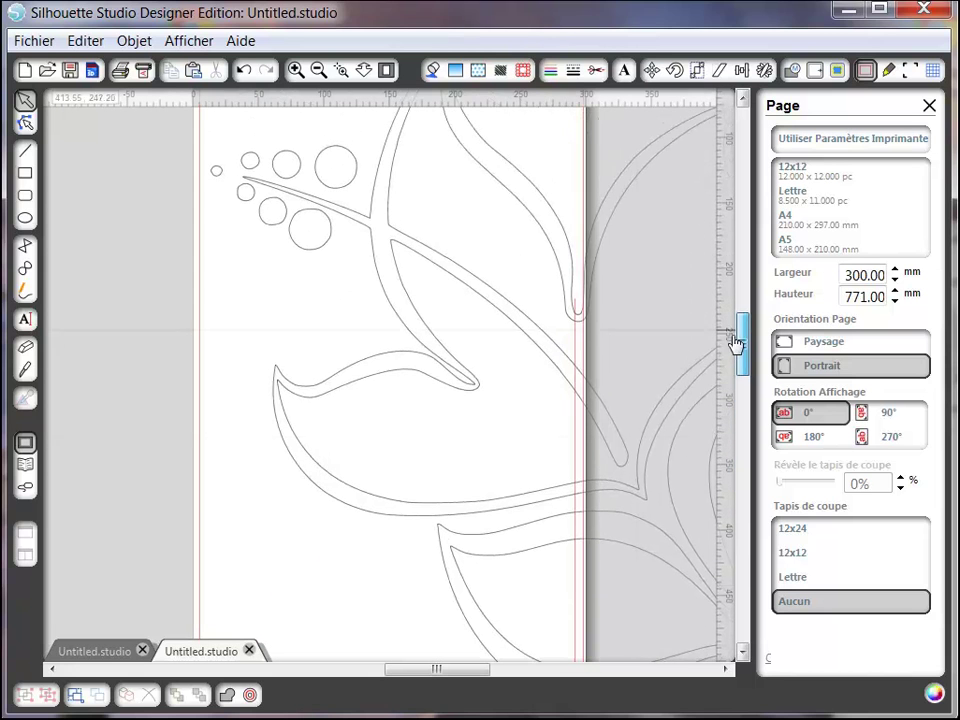
pyautogui.click(578, 420)
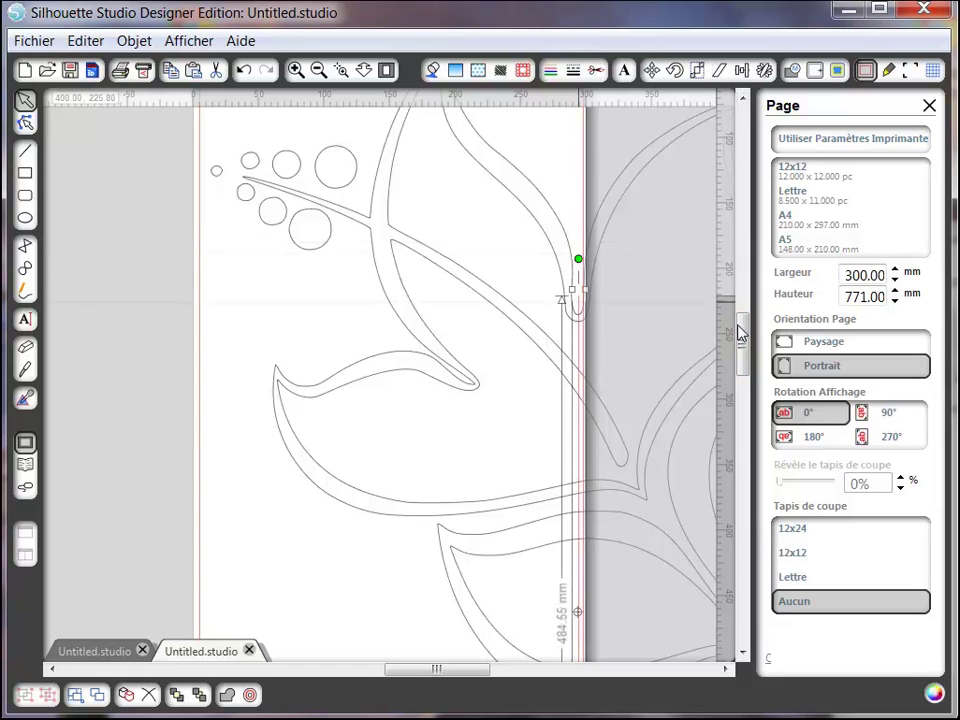
pyautogui.moveTo(741, 360); pyautogui.dragTo(752, 444)
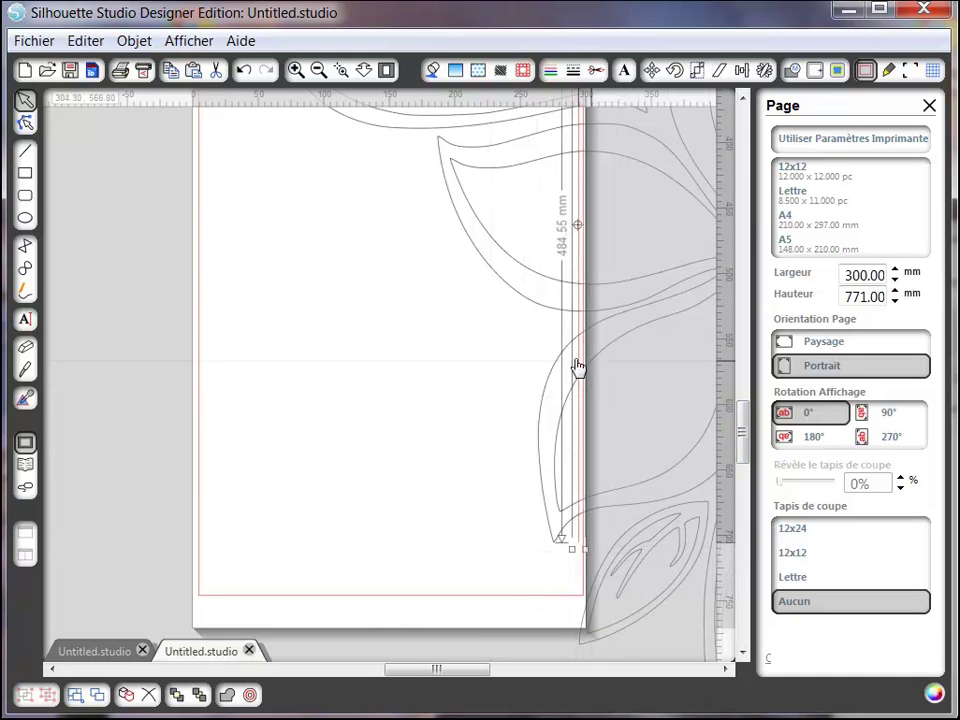
# Nudge the flower up until its upper edge sits just inside the page's upper edge
pyautogui.moveTo(742, 457); pyautogui.dragTo(743, 331)
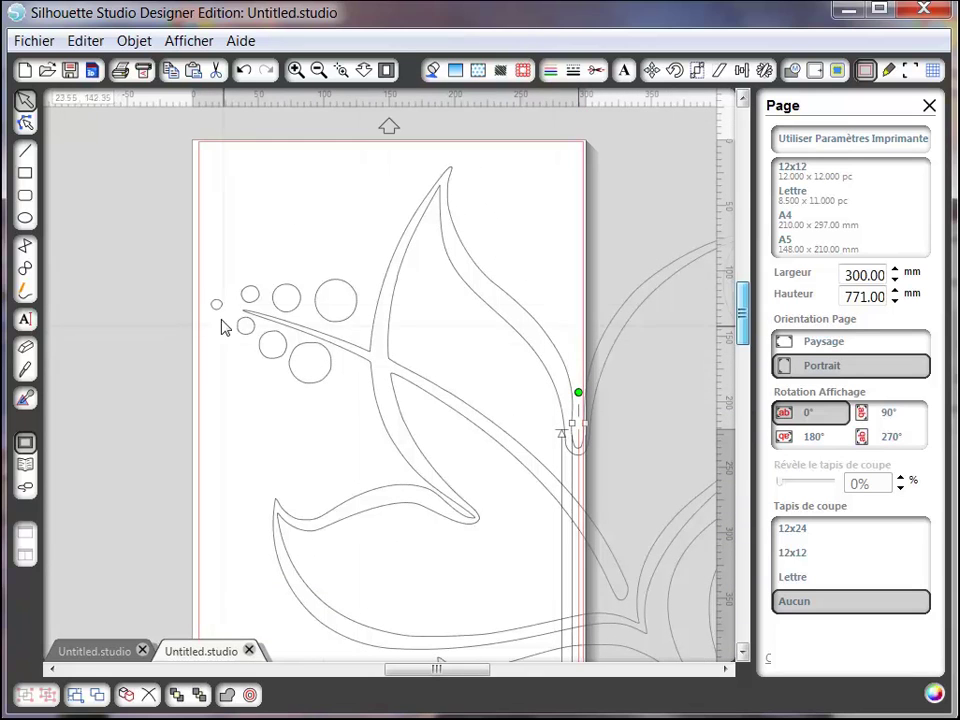
pyautogui.hotkey('ctrl', 'z')
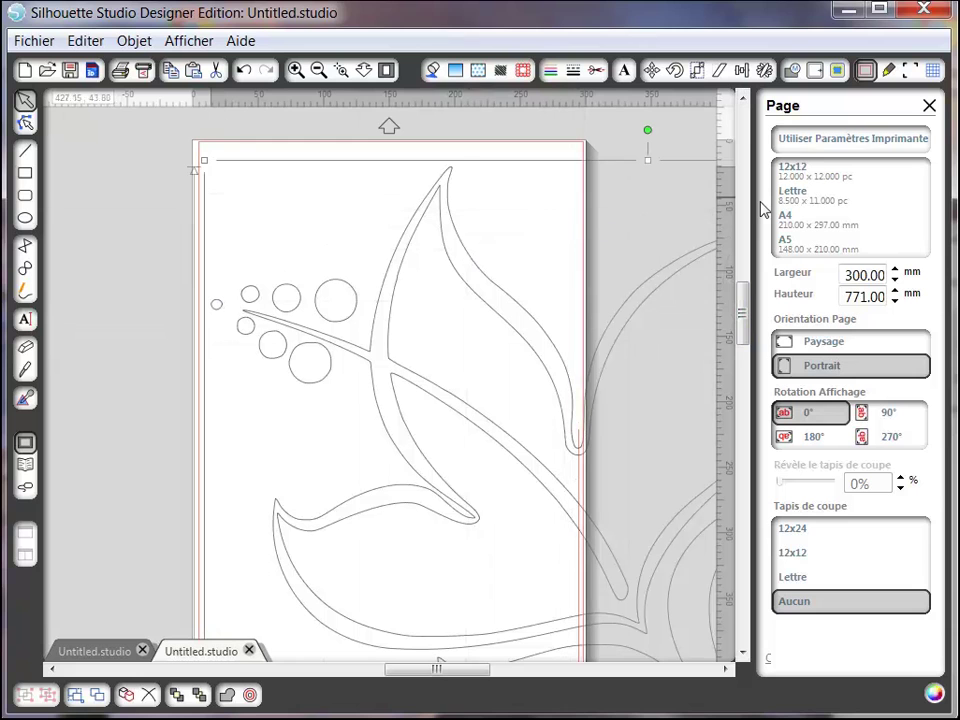
pyautogui.press('Up')
pyautogui.press('Up')
pyautogui.press('Up')
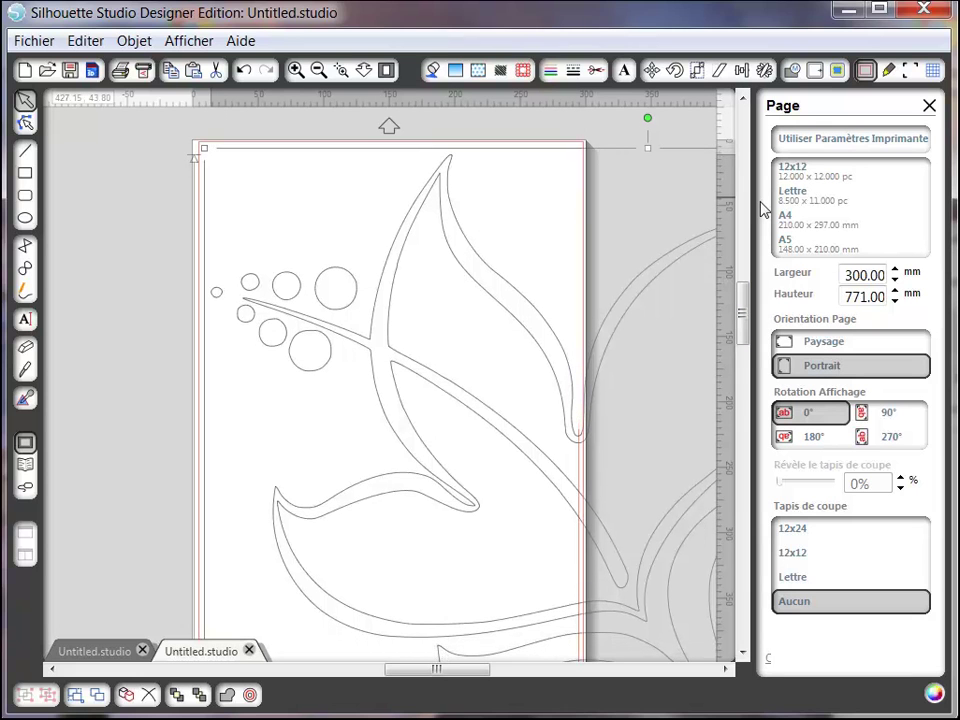
pyautogui.press('Up')
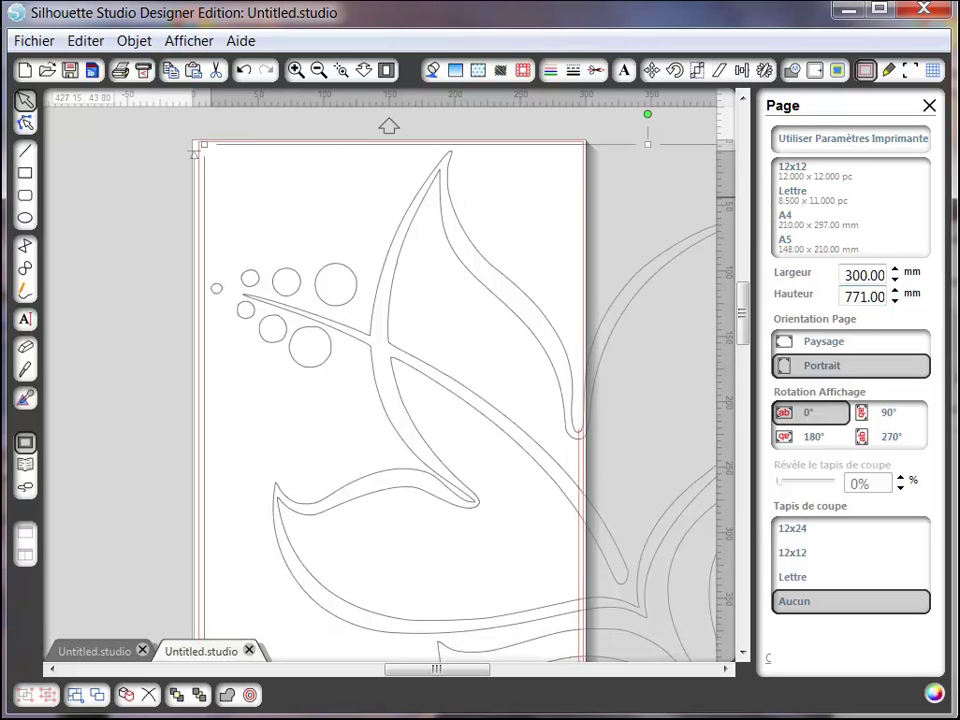
# Move the vertical dividing line up to match the flower, with its upper end inside the upper petal's narrow tip
pyautogui.click(582, 603)
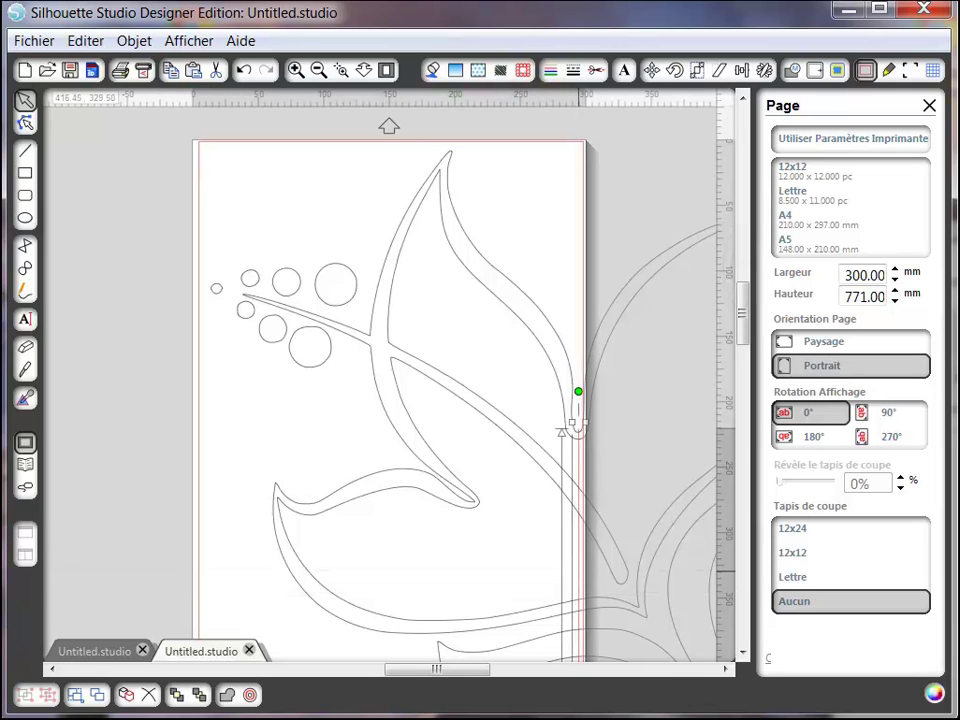
pyautogui.press('Up')
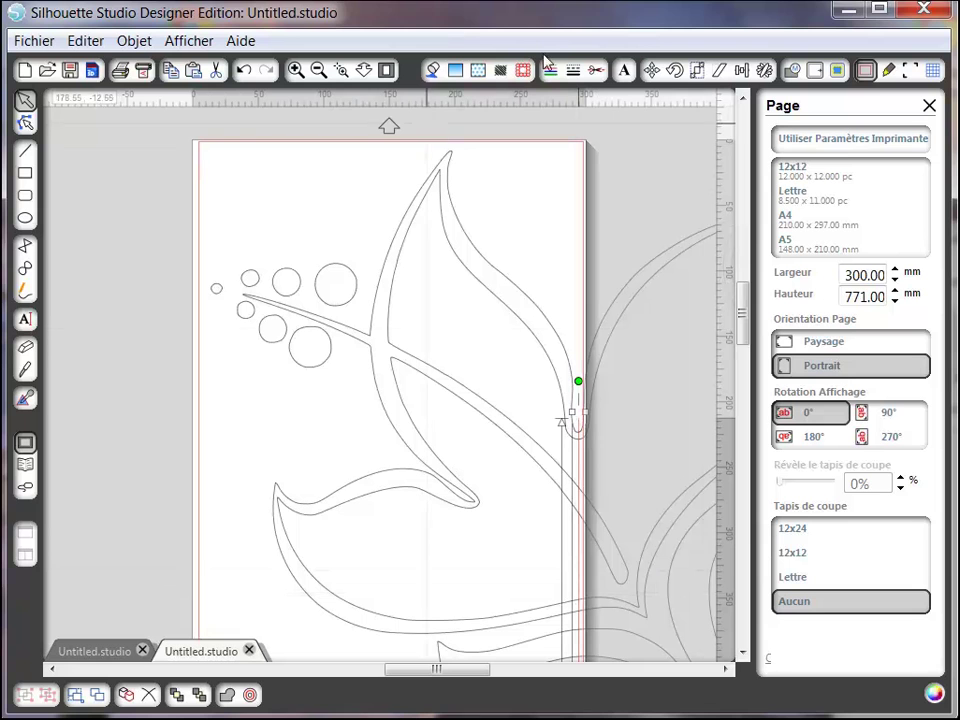
pyautogui.moveTo(745, 333)
pyautogui.mouseDown()
pyautogui.moveTo(746, 462)
pyautogui.moveTo(746, 348)
pyautogui.mouseUp()
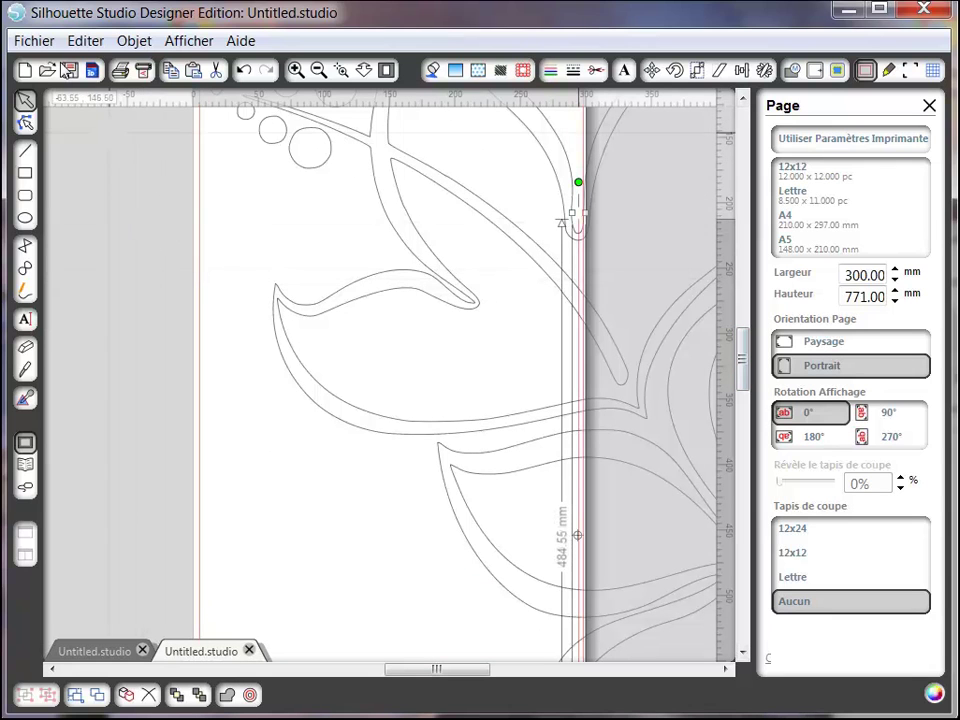
# Check the page's position against the cutter's rollers in the send-to-Silhouette view, and return to the page settings
pyautogui.click(142, 72)
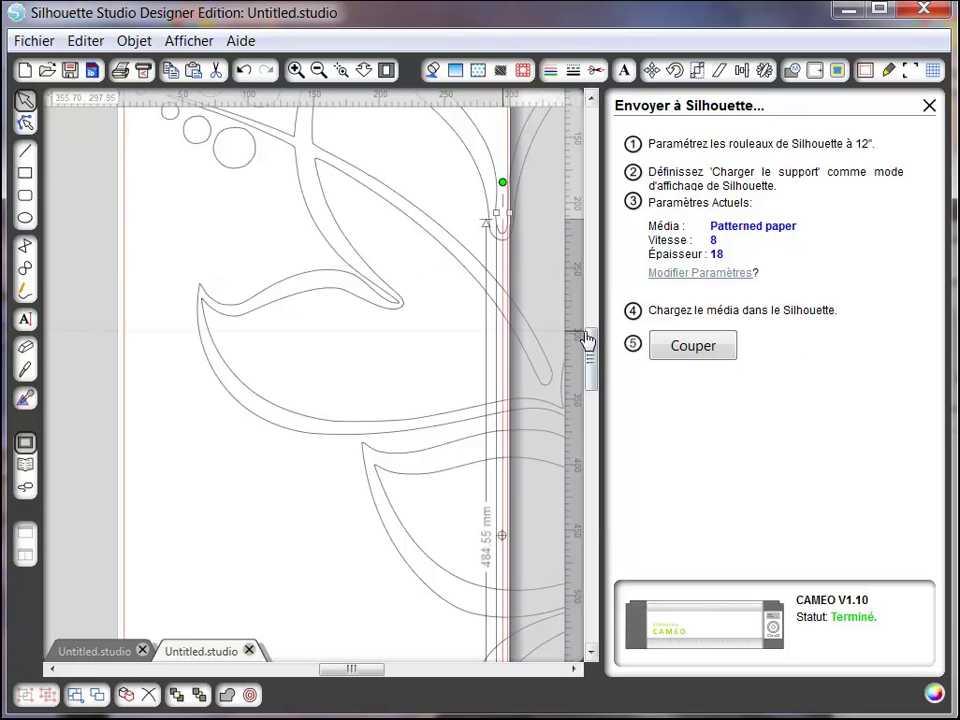
pyautogui.moveTo(593, 336); pyautogui.dragTo(619, 259)
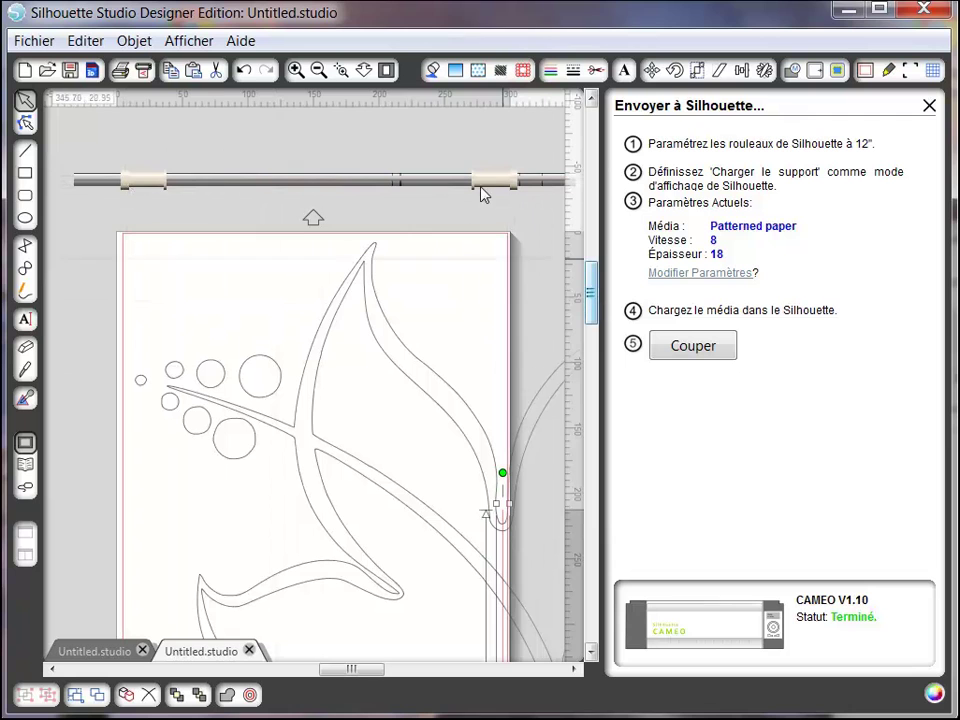
pyautogui.scroll(-3, 590, 290)
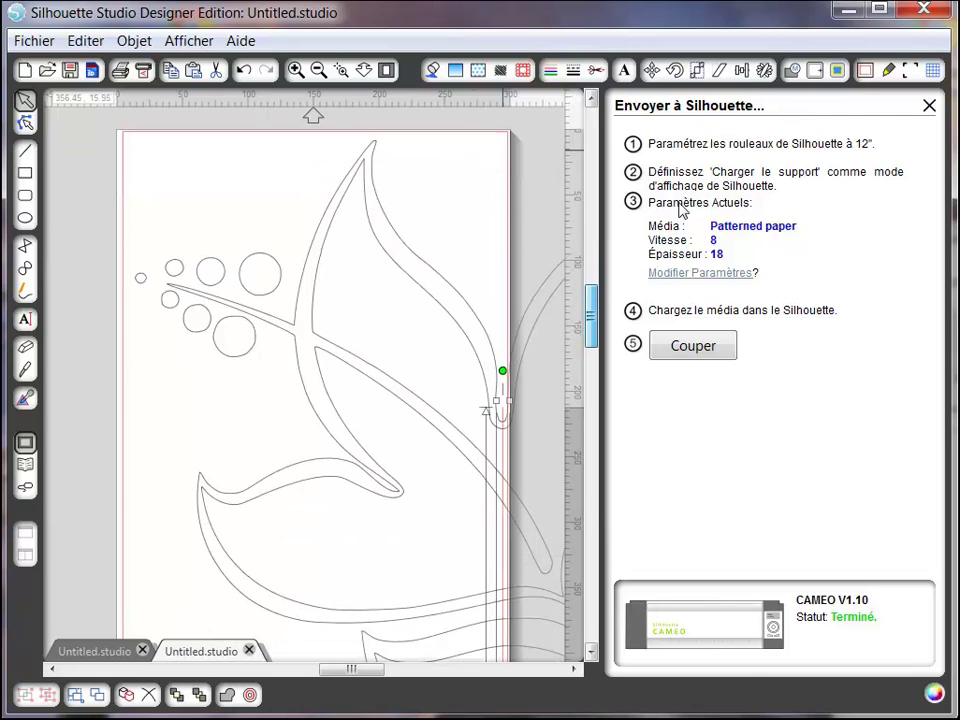
pyautogui.click(865, 71)
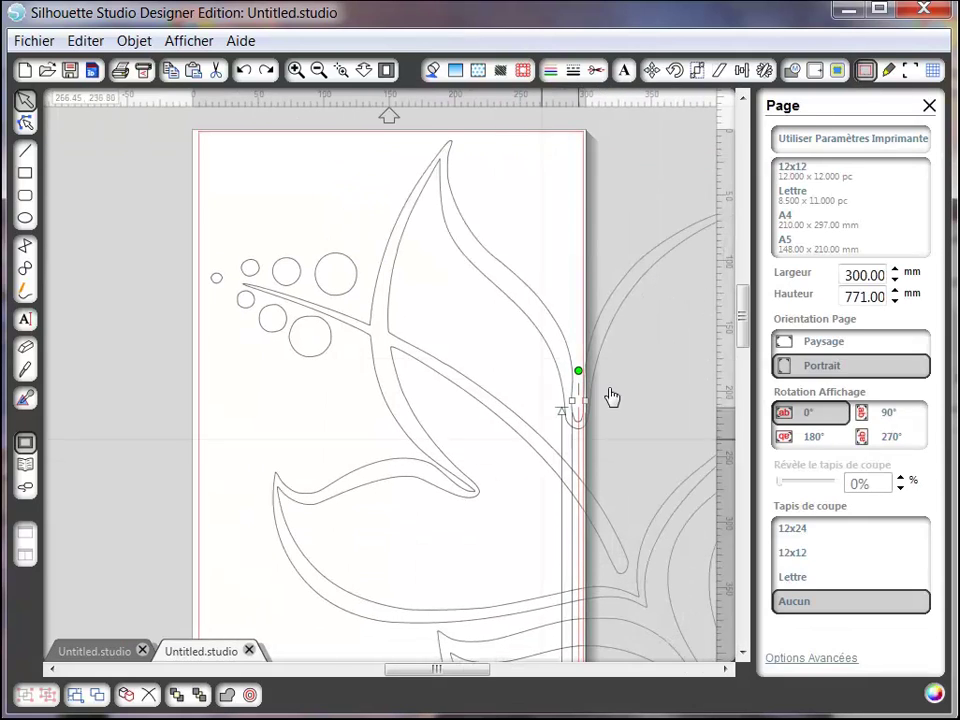
pyautogui.moveTo(750, 345); pyautogui.dragTo(752, 386)
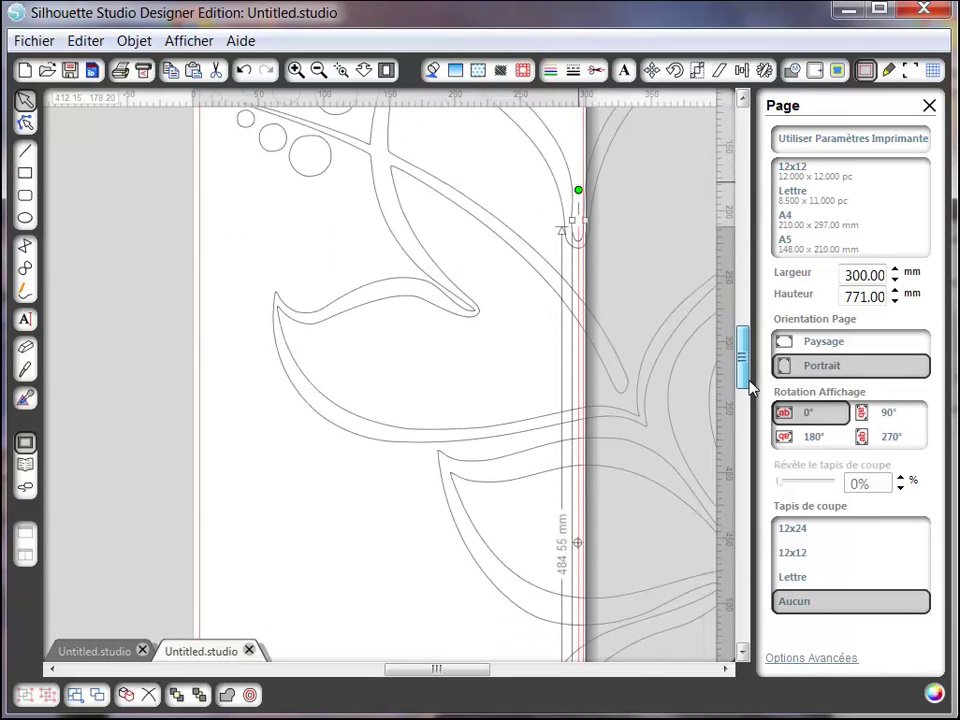
# Look at the photo DSCF7290.JPG in Windows Photo Viewer, and return to the whole flower design in Silhouette Studio
pyautogui.click(317, 72)
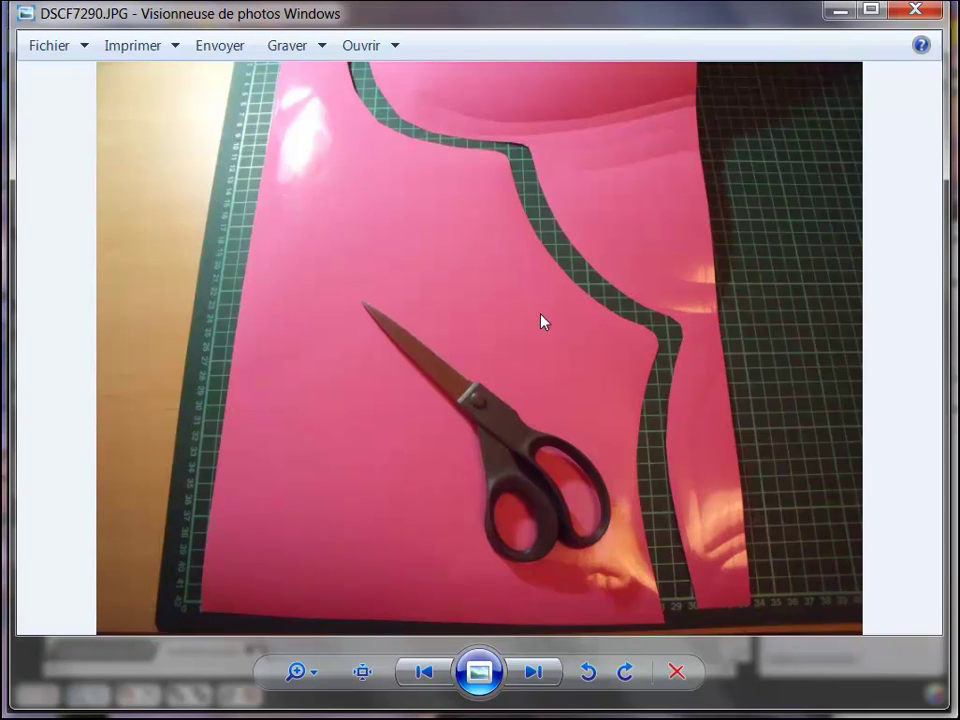
pyautogui.click(838, 12)
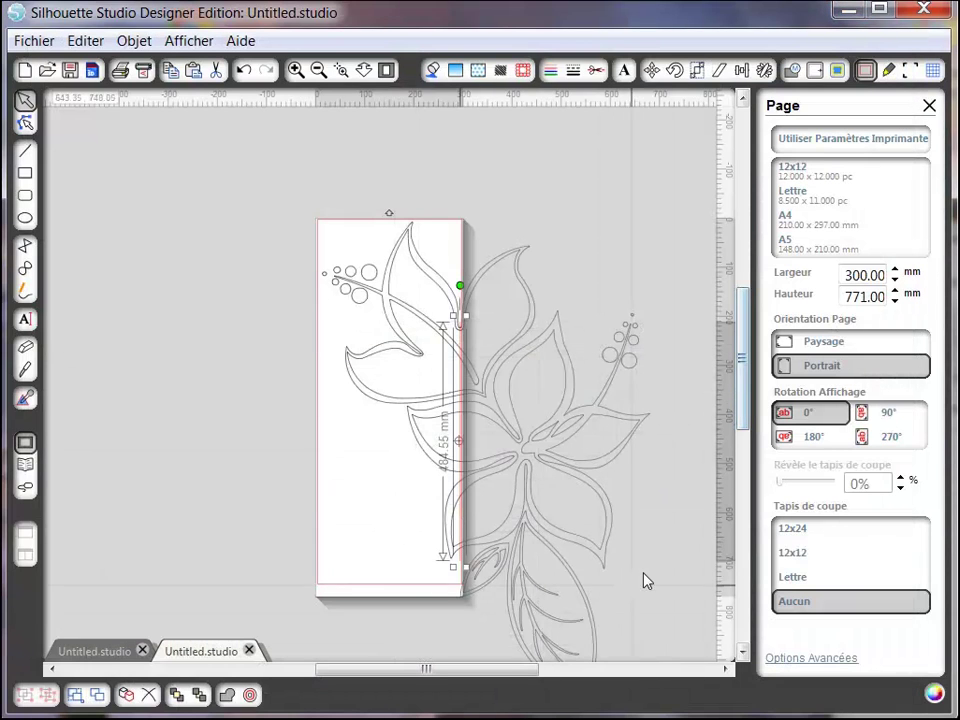
pyautogui.moveTo(746, 435); pyautogui.dragTo(752, 456)
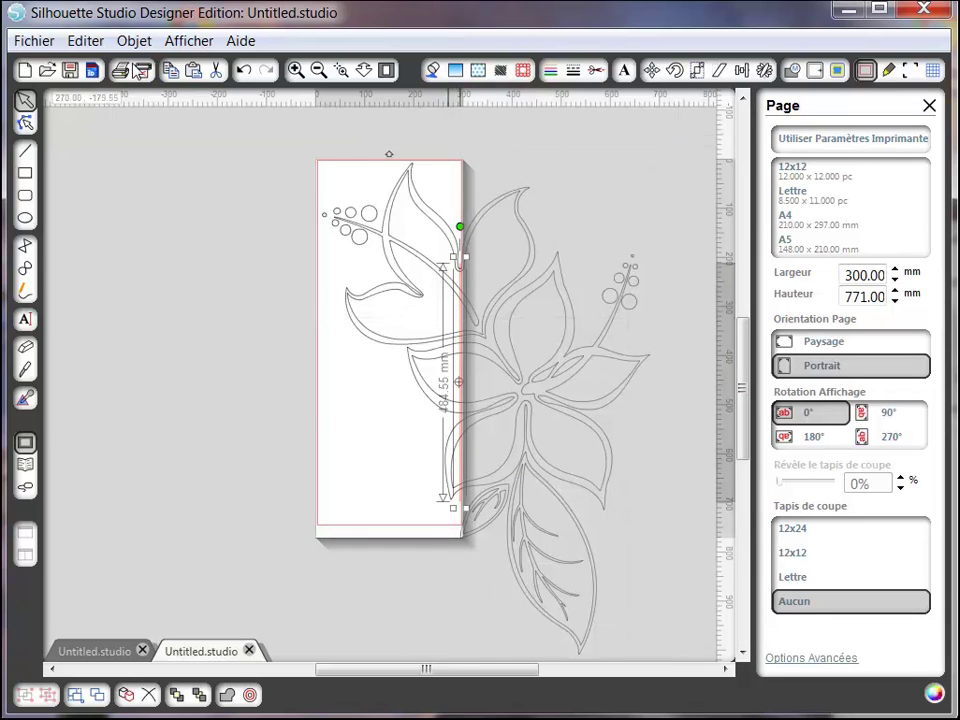
# Select everything and group the flower with its vertical dividing line
pyautogui.click(86, 41)
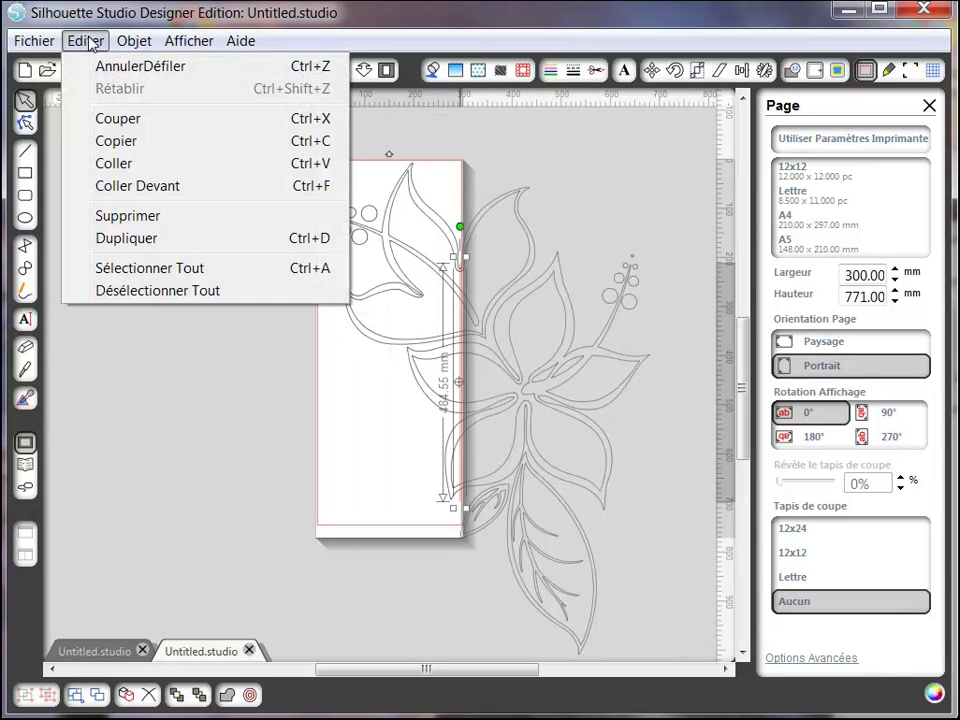
pyautogui.click(147, 272)
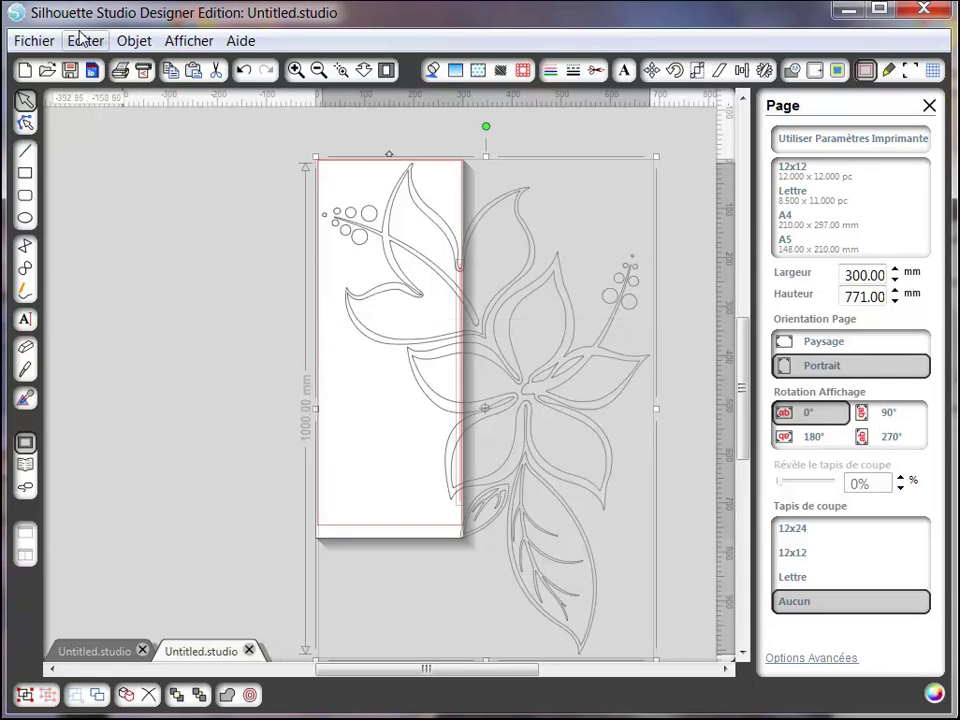
pyautogui.click(131, 41)
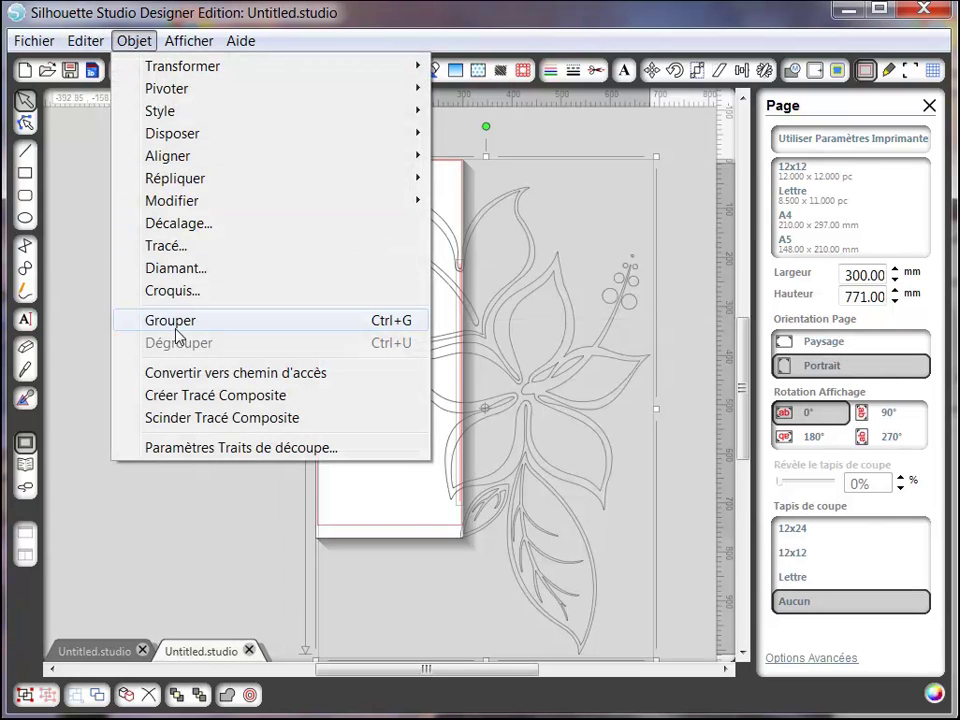
pyautogui.click(176, 322)
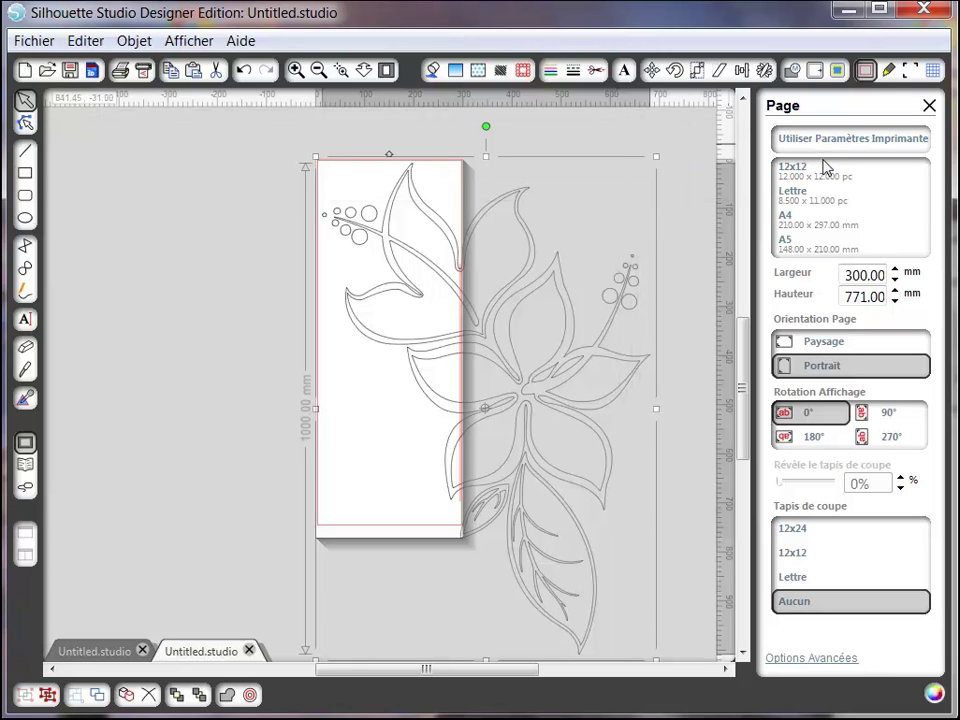
# Move the grouped flower left until its dividing line lies just inside the page's left edge
pyautogui.press('Left')
pyautogui.press('Left')
pyautogui.press('Left')
pyautogui.press('Left')
pyautogui.press('Left')
pyautogui.press('Left')
pyautogui.press('Left')
pyautogui.press('Left')
pyautogui.press('Left')
pyautogui.press('Left')
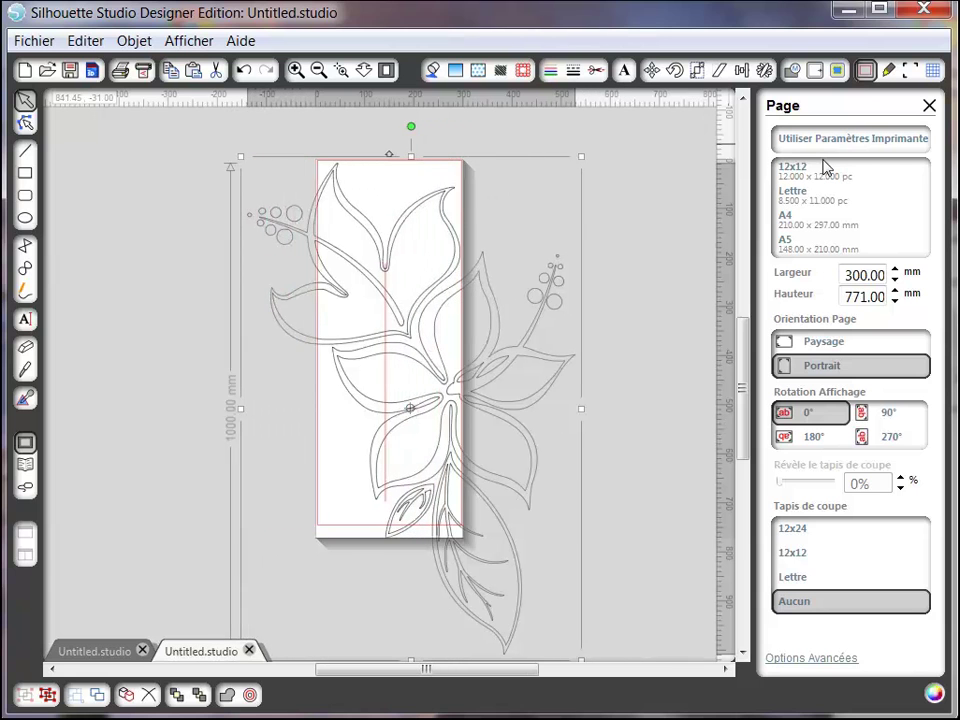
pyautogui.press('Left')
pyautogui.press('Left')
pyautogui.press('Left')
pyautogui.press('Left')
pyautogui.press('Left')
pyautogui.press('Left')
pyautogui.press('Left')
pyautogui.press('Left')
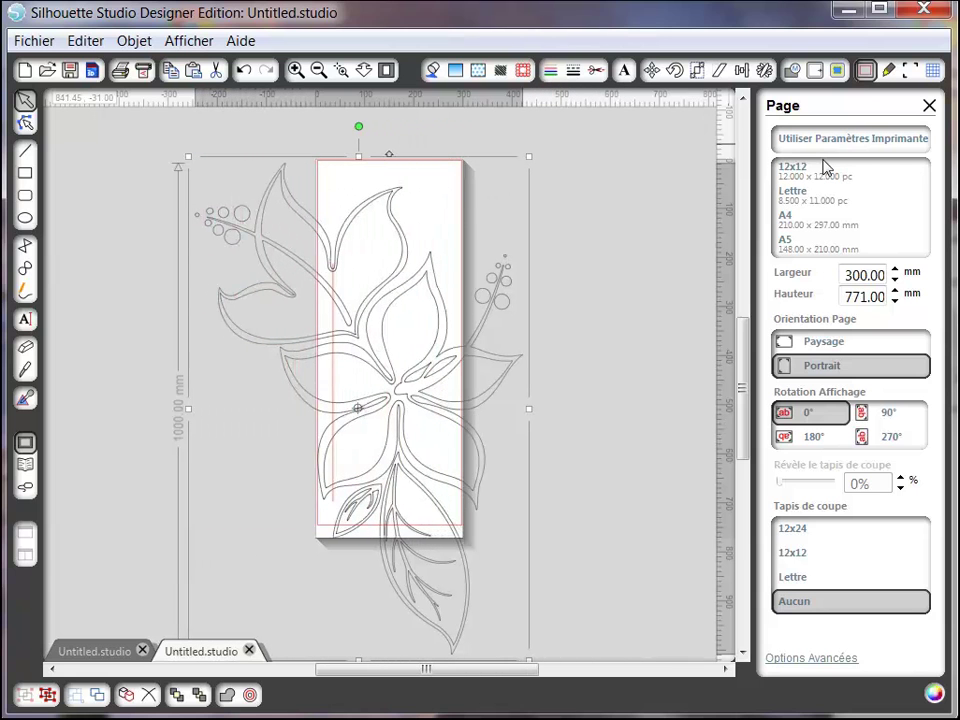
pyautogui.press('Left')
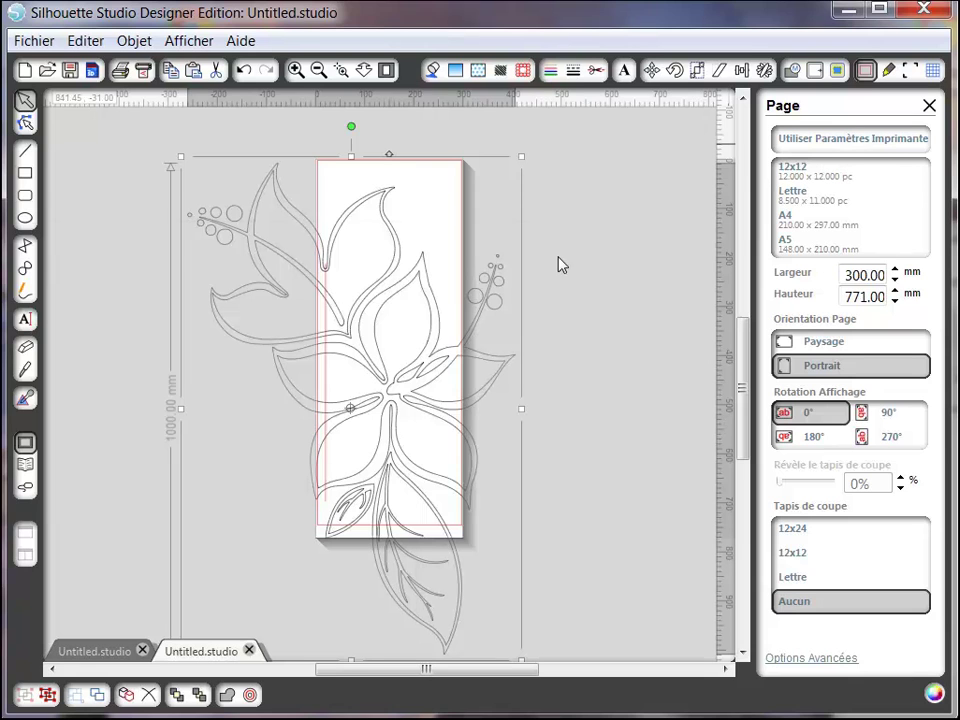
# Fine-tune the group further left so the narrow petal tip around the dividing line touches the page's left edge
pyautogui.click(296, 70)
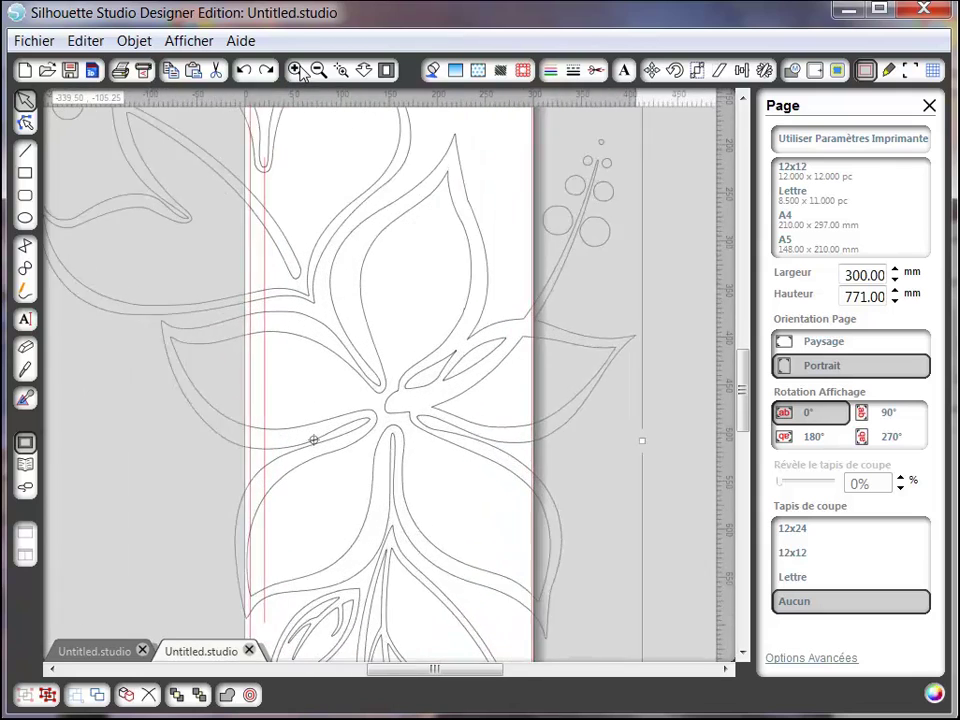
pyautogui.moveTo(748, 371); pyautogui.dragTo(748, 334)
pyautogui.press('Left')
pyautogui.press('Left')
pyautogui.press('Left')
pyautogui.press('Left')
pyautogui.press('Left')
pyautogui.press('Left')
pyautogui.press('Left')
pyautogui.press('Left')
pyautogui.press('Left')
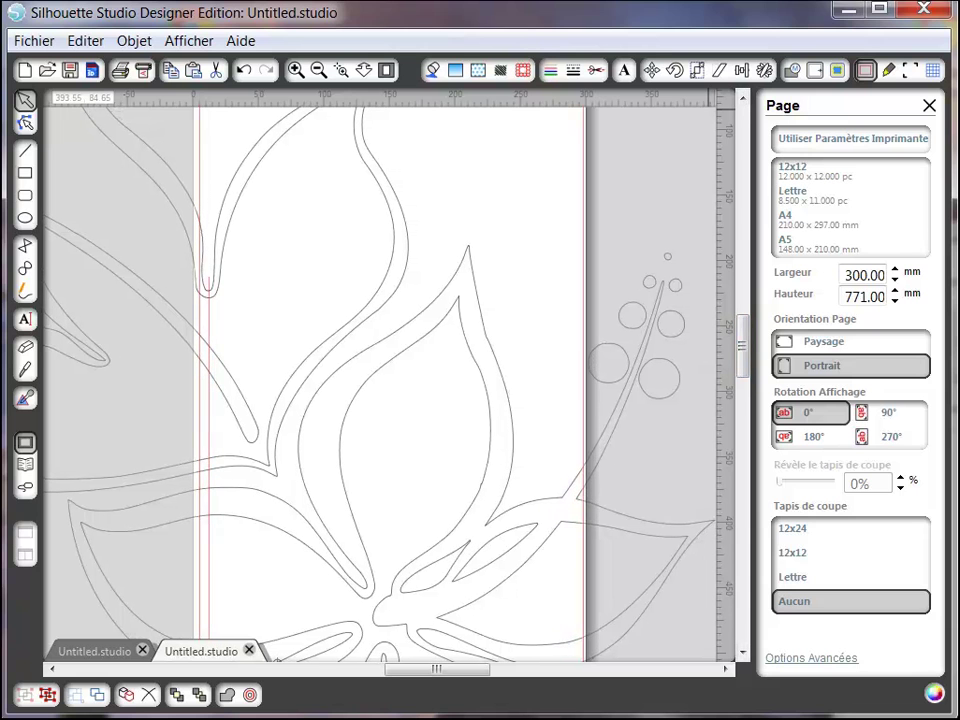
pyautogui.press('Left')
pyautogui.press('Left')
pyautogui.press('Left')
pyautogui.press('Left')
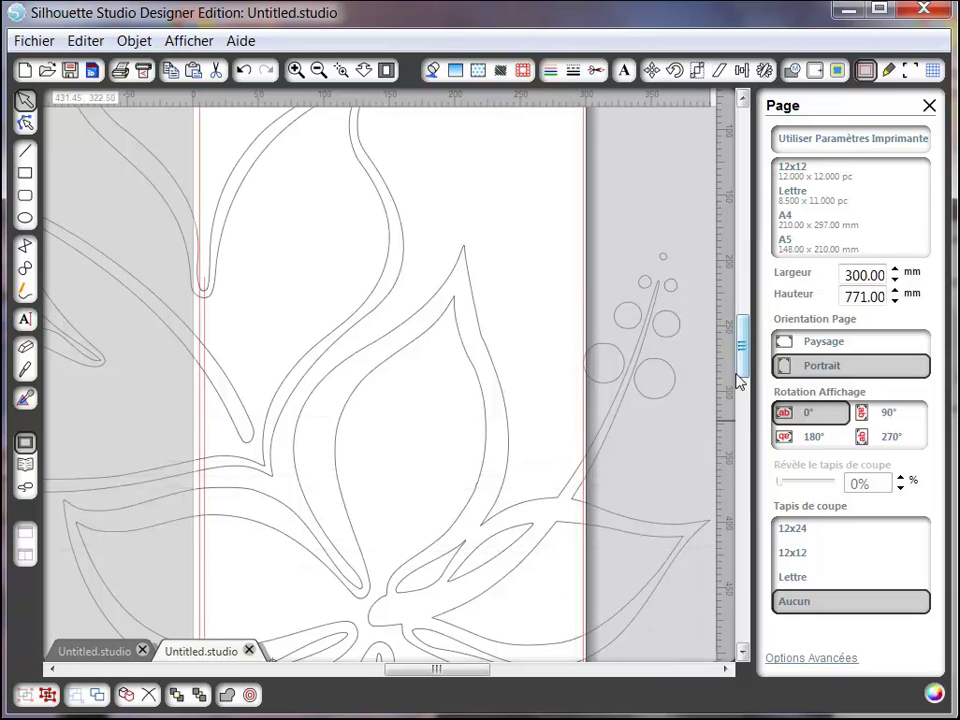
# Move the group up until the tip of the highest petal on the page lies just below the page's upper edge
pyautogui.moveTo(745, 378); pyautogui.dragTo(746, 371)
pyautogui.scroll(3, 748, 345)
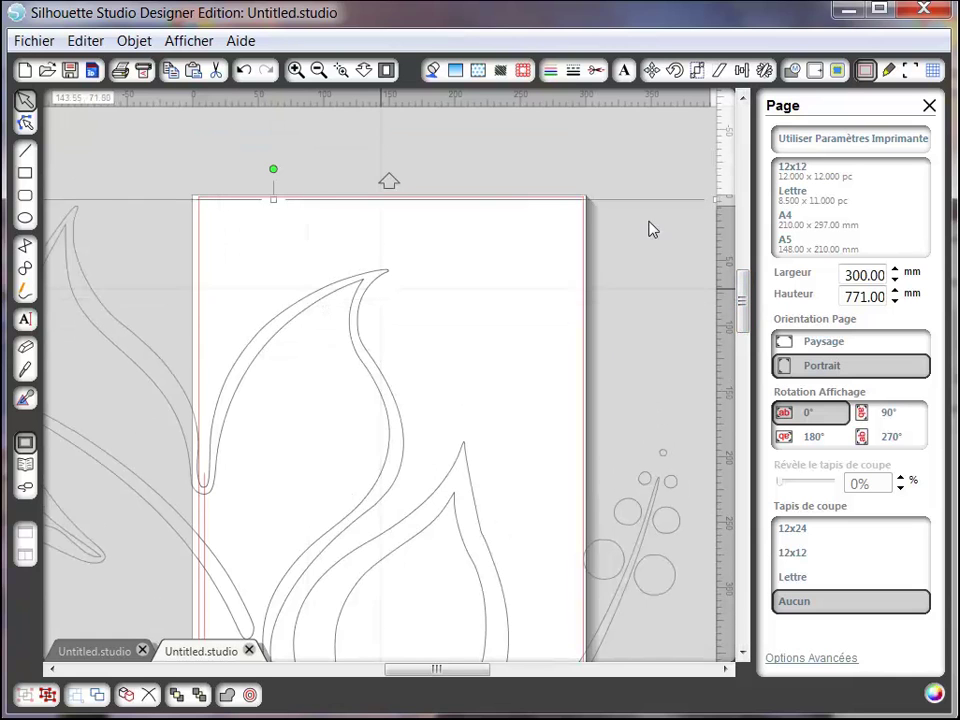
pyautogui.press('Up')
pyautogui.press('Up')
pyautogui.press('Up')
pyautogui.press('Up')
pyautogui.press('Up')
pyautogui.press('Up')
pyautogui.press('Up')
pyautogui.press('Up')
pyautogui.press('Up')
pyautogui.press('Up')
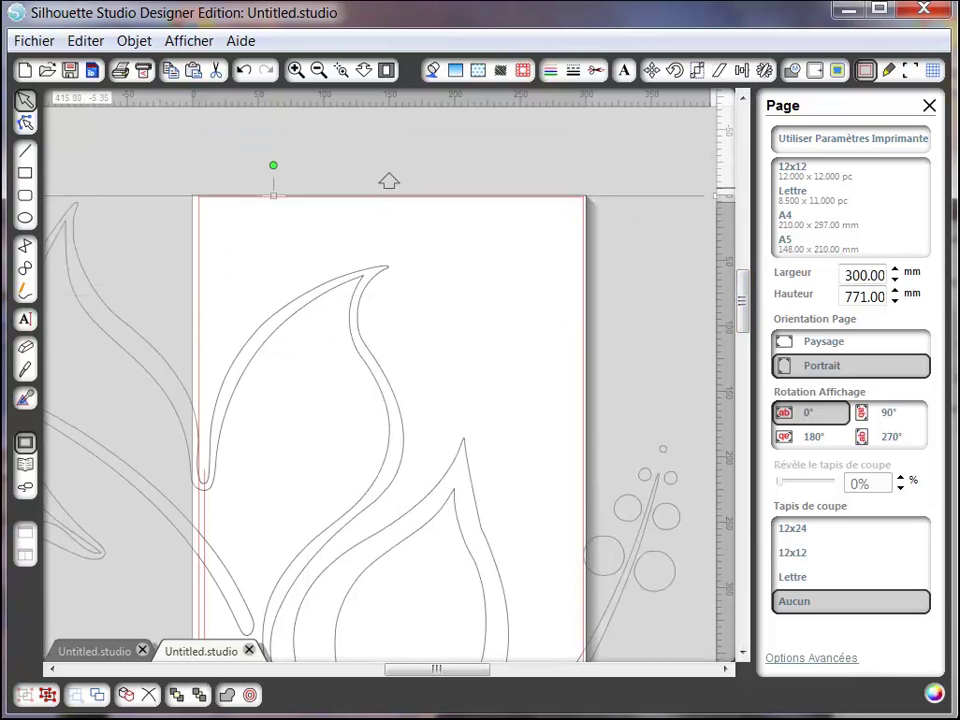
pyautogui.press('Up')
pyautogui.press('Up')
pyautogui.press('Up')
pyautogui.press('Up')
pyautogui.press('Up')
pyautogui.press('Up')
pyautogui.press('Up')
pyautogui.press('Up')
pyautogui.press('Up')
pyautogui.press('Up')
pyautogui.press('Up')
pyautogui.press('Up')
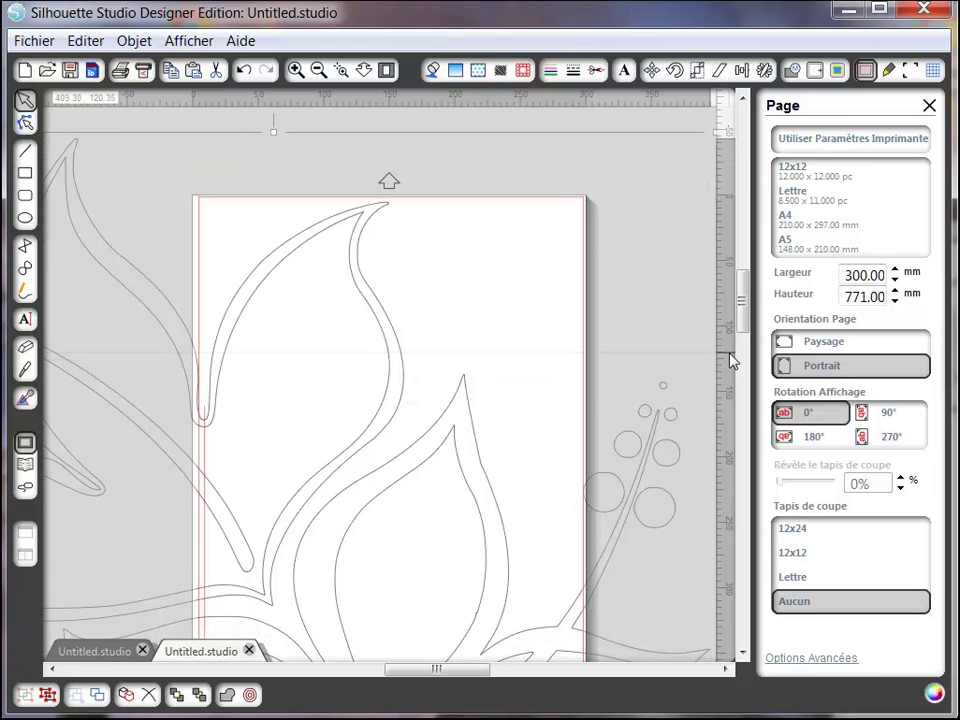
# Draw a second vertical line near the page's right edge, from above the stem junction down past the lower petal's inner tip
pyautogui.moveTo(744, 308); pyautogui.dragTo(751, 441)
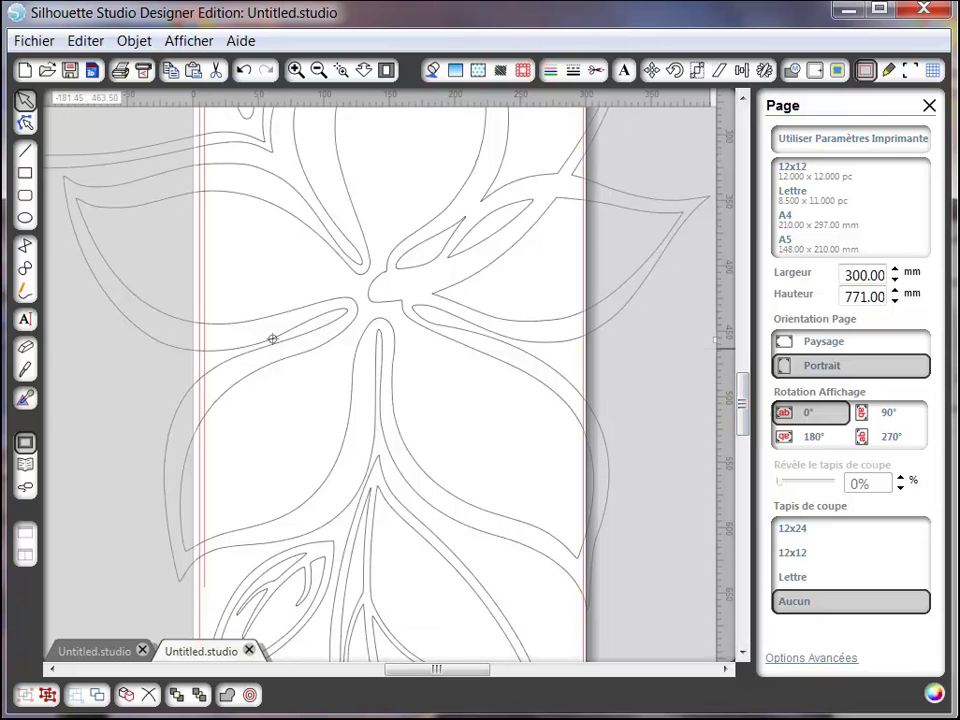
pyautogui.press('\\')
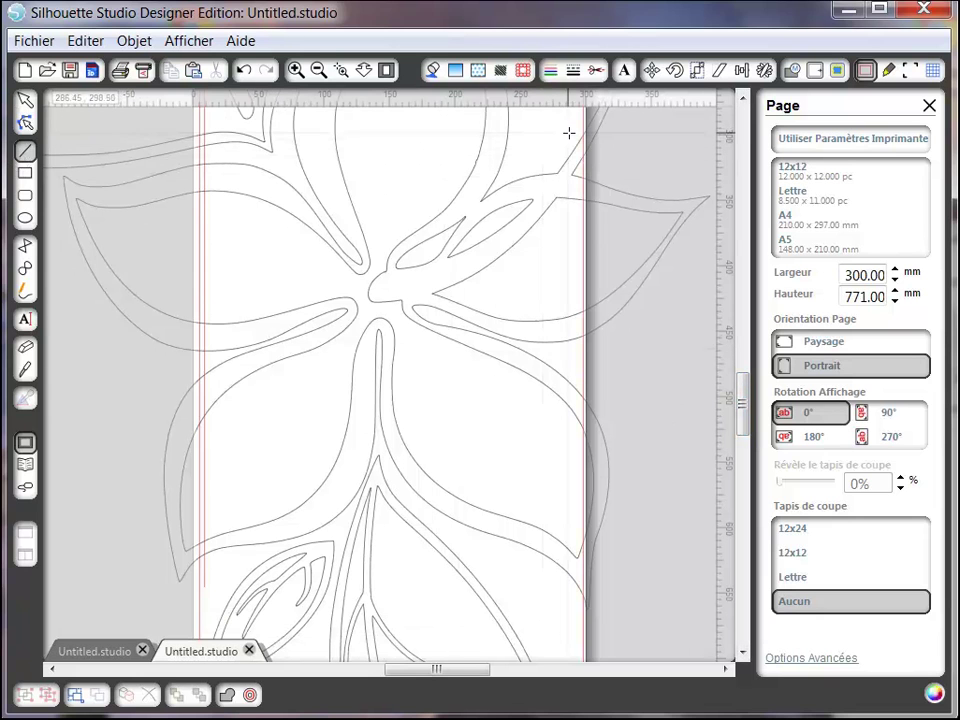
pyautogui.moveTo(577, 132)
pyautogui.mouseDown()
pyautogui.moveTo(559, 660)
pyautogui.moveTo(580, 610)
pyautogui.mouseUp()
pyautogui.press('Escape')
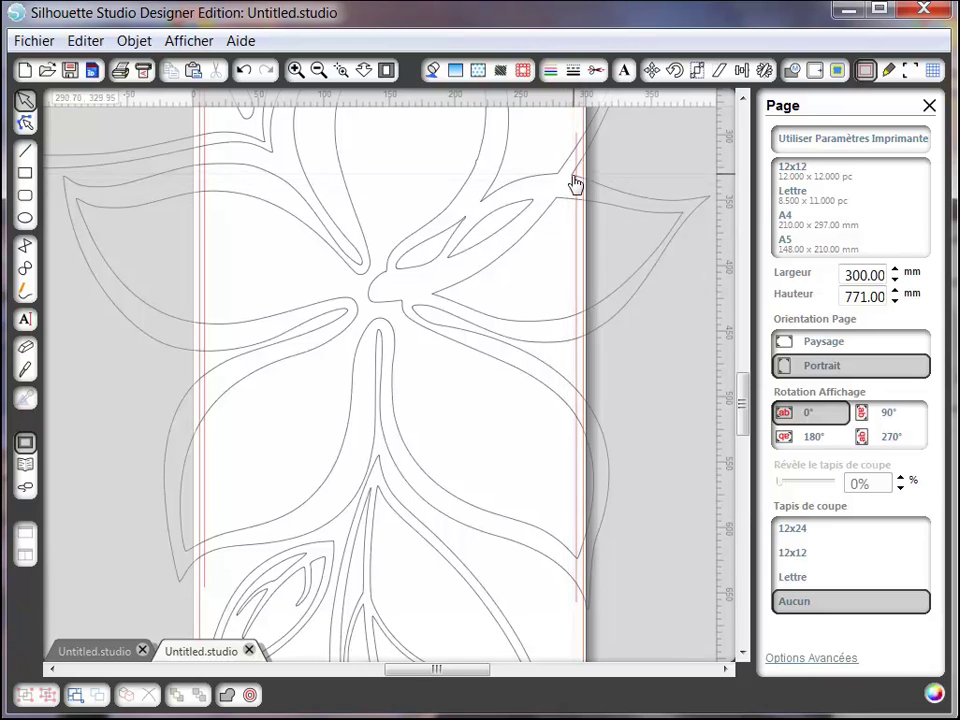
# Shift the second vertical line slightly left to the notch between stem and petal, and check it against the whole design
pyautogui.click(345, 73)
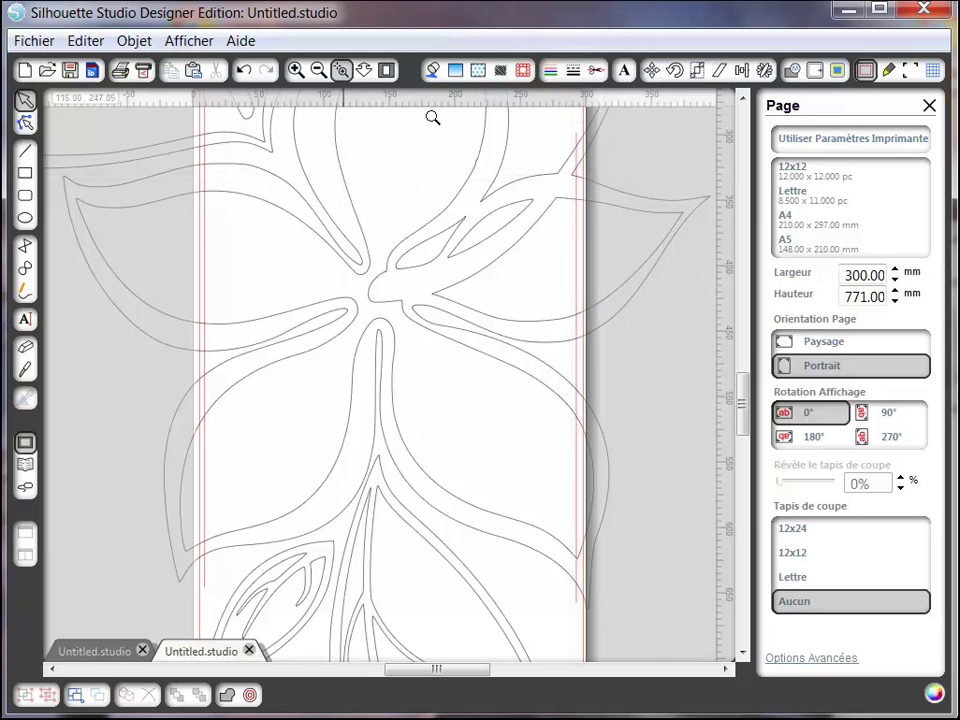
pyautogui.moveTo(565, 218); pyautogui.dragTo(523, 231)
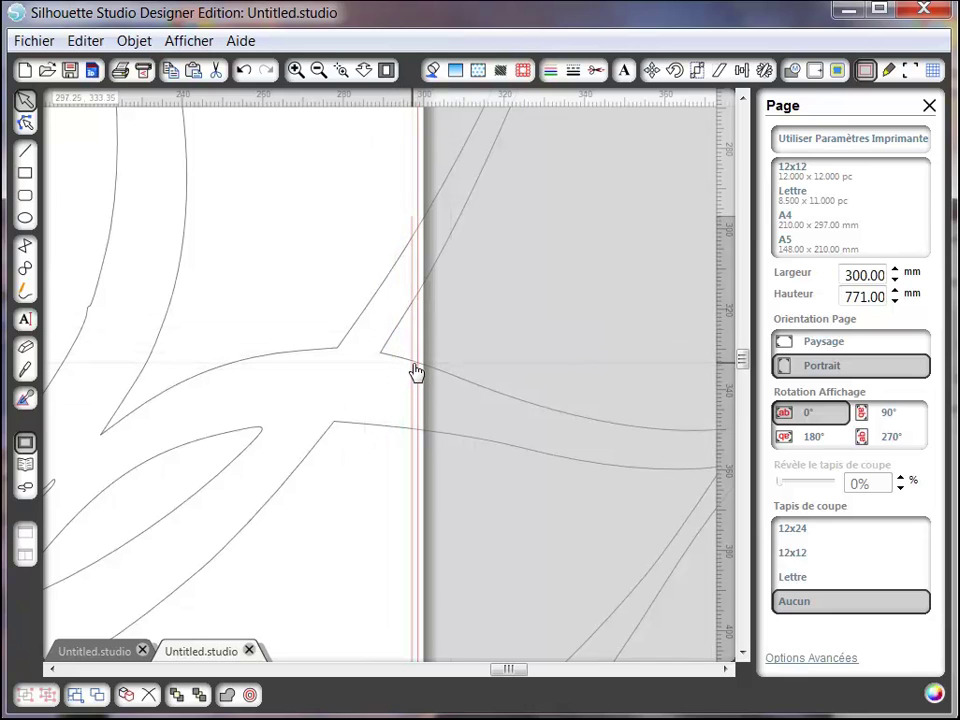
pyautogui.click(318, 167)
pyautogui.moveTo(742, 358); pyautogui.dragTo(742, 387)
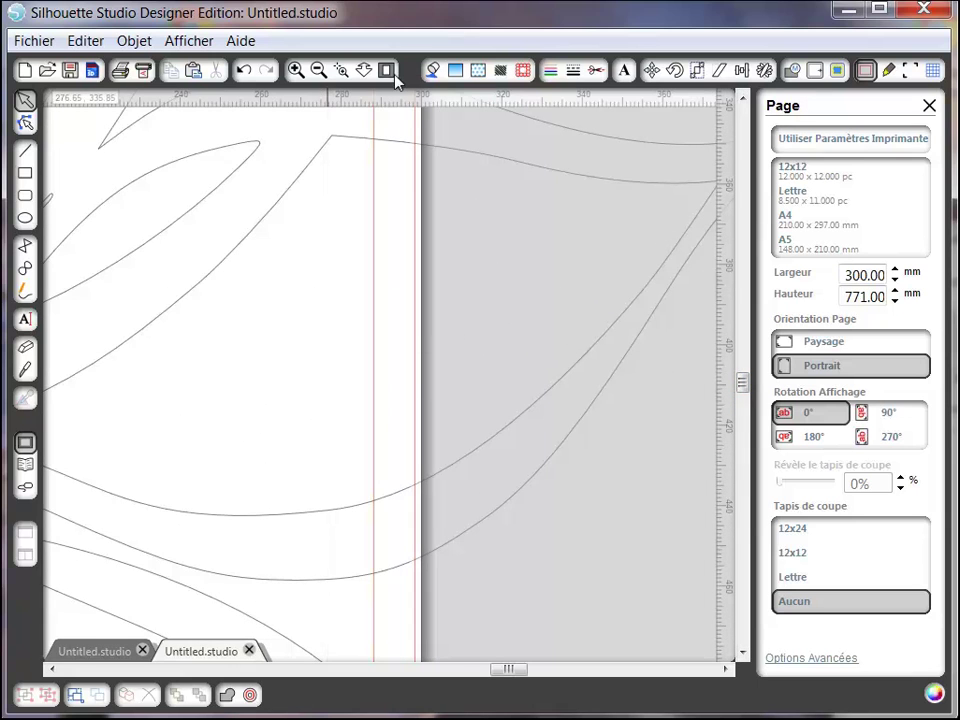
pyautogui.click(318, 70)
pyautogui.click(319, 71)
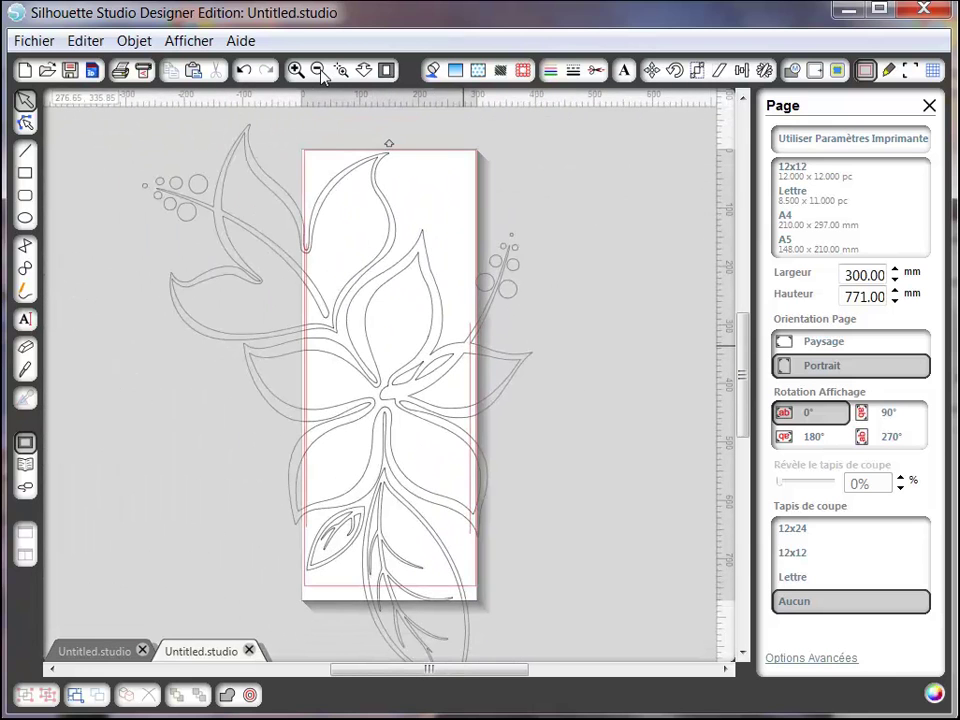
# Increase the page height to 1015 mm so the page extends past the tip of the large lower leaf
pyautogui.scroll(-2, 636, 400)
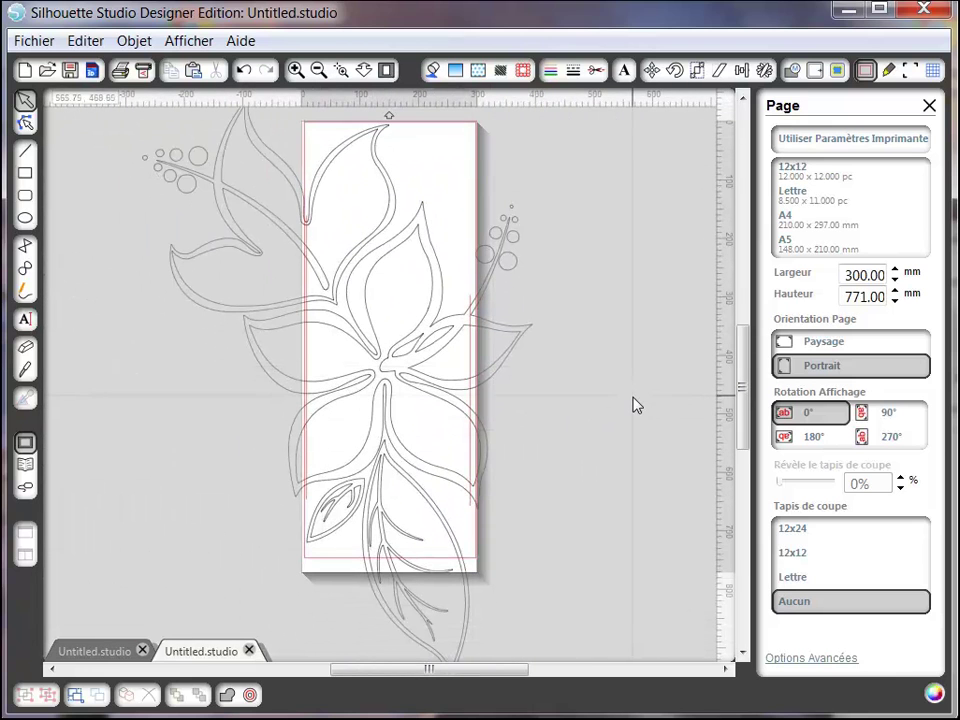
pyautogui.click(895, 291)
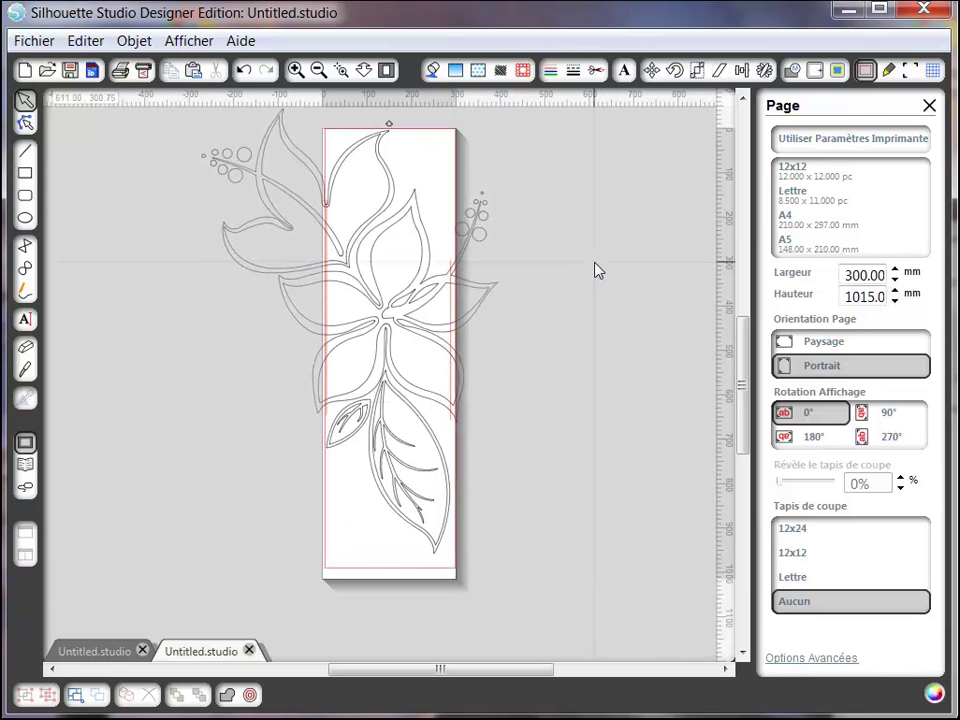
pyautogui.scroll(1, 748, 340)
pyautogui.scroll(2, 584, 300)
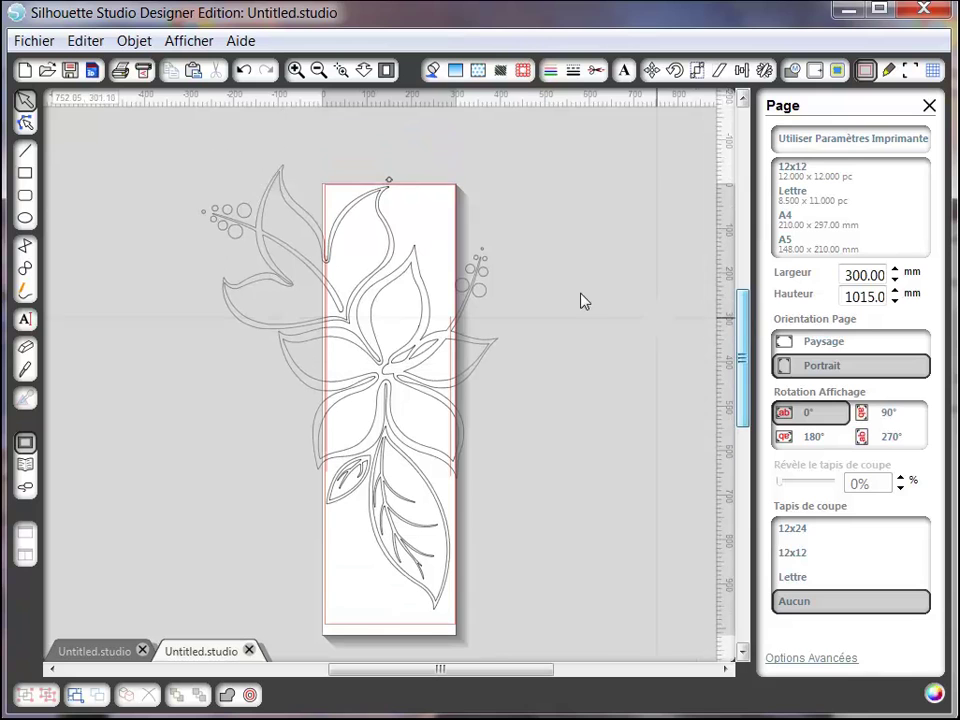
# Select the flower and examine the middle section from the highest petal down to the leaf tip for its fit on the page
pyautogui.click(384, 203)
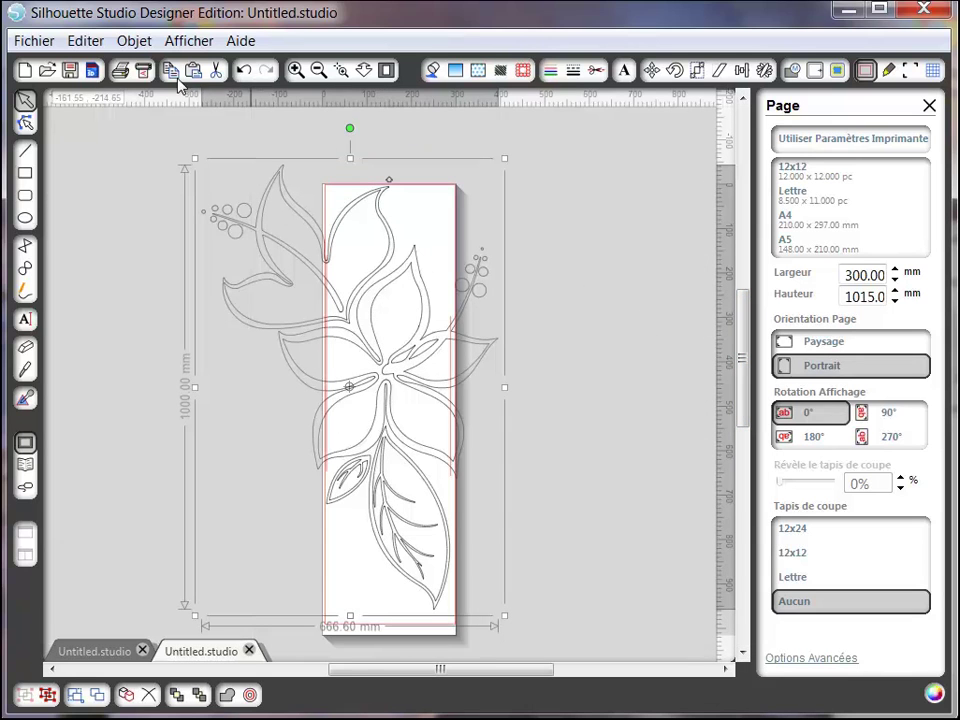
pyautogui.click(295, 72)
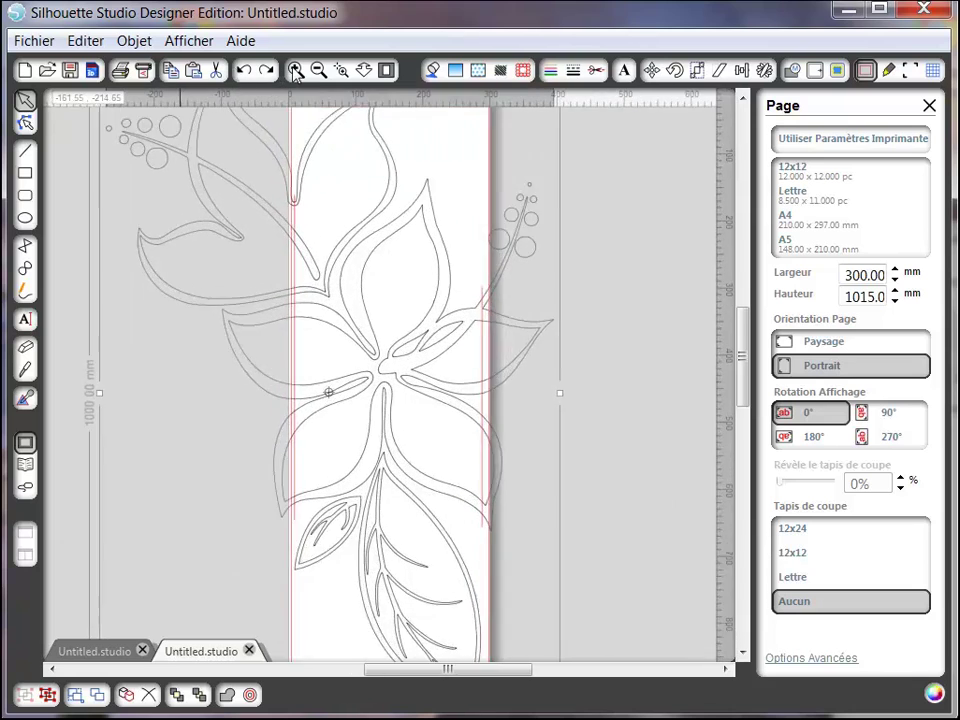
pyautogui.moveTo(748, 380); pyautogui.dragTo(757, 312)
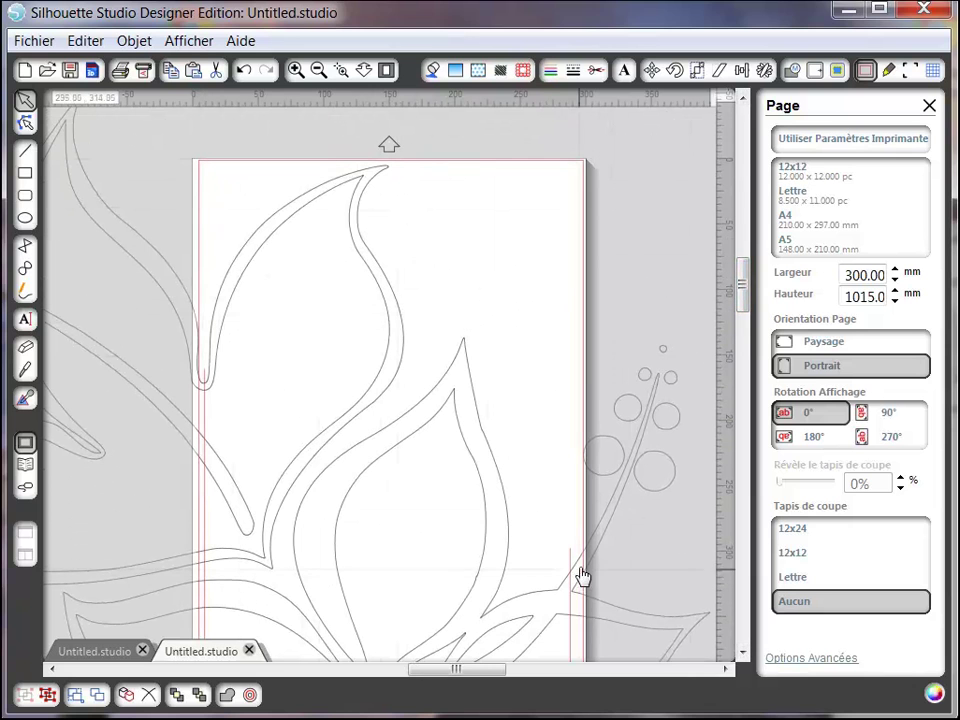
pyautogui.moveTo(740, 305)
pyautogui.mouseDown()
pyautogui.moveTo(747, 300)
pyautogui.moveTo(746, 345)
pyautogui.moveTo(770, 390)
pyautogui.moveTo(779, 479)
pyautogui.mouseUp()
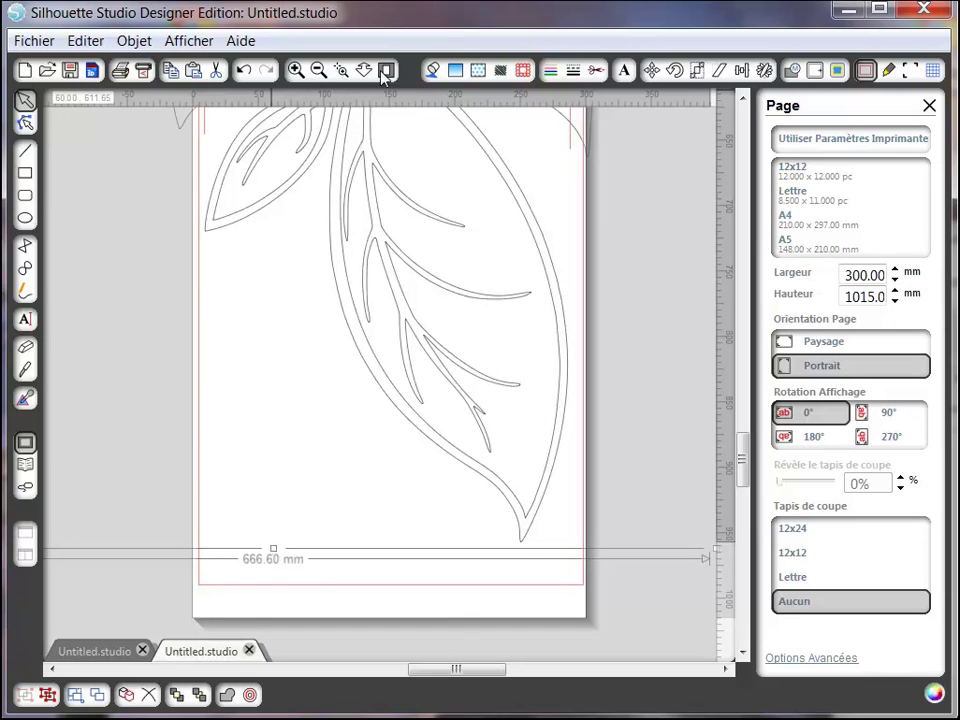
pyautogui.click(319, 71)
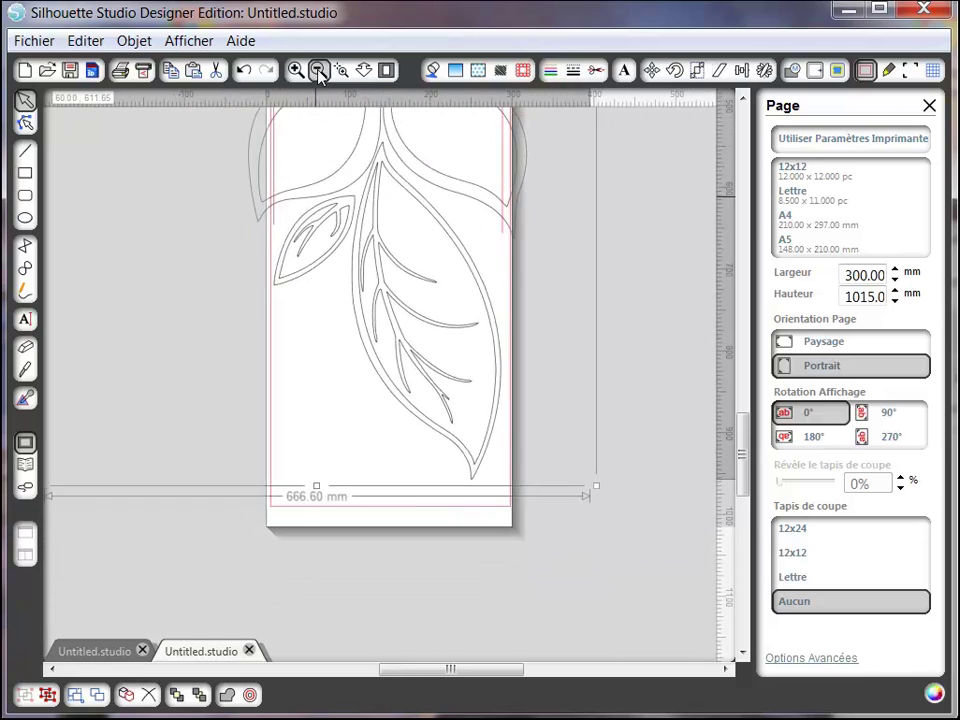
pyautogui.click(319, 71)
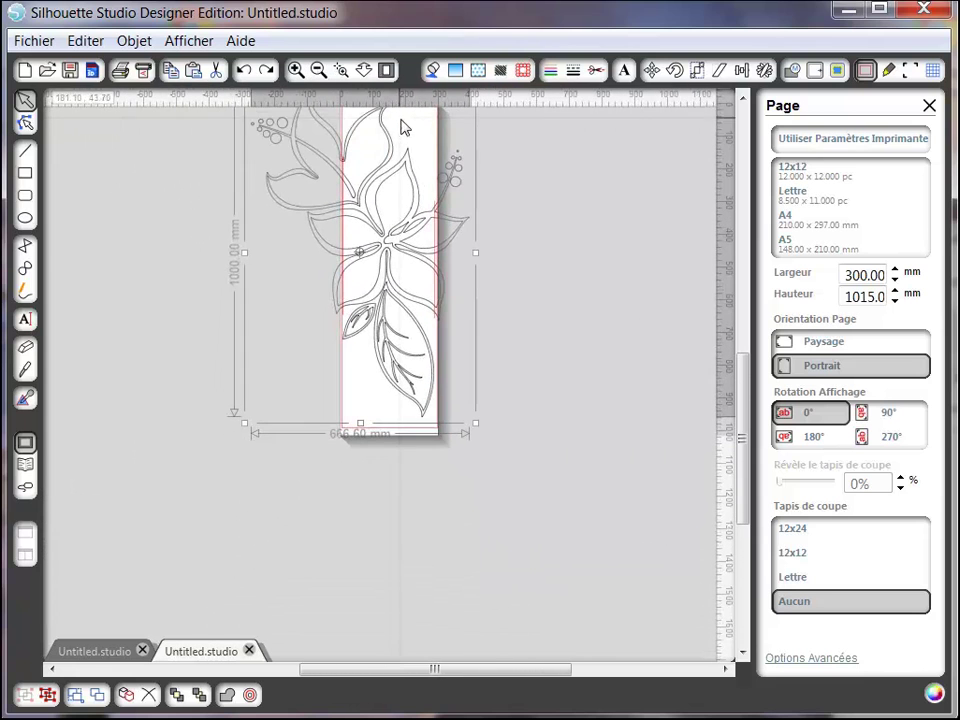
pyautogui.moveTo(744, 386); pyautogui.dragTo(746, 345)
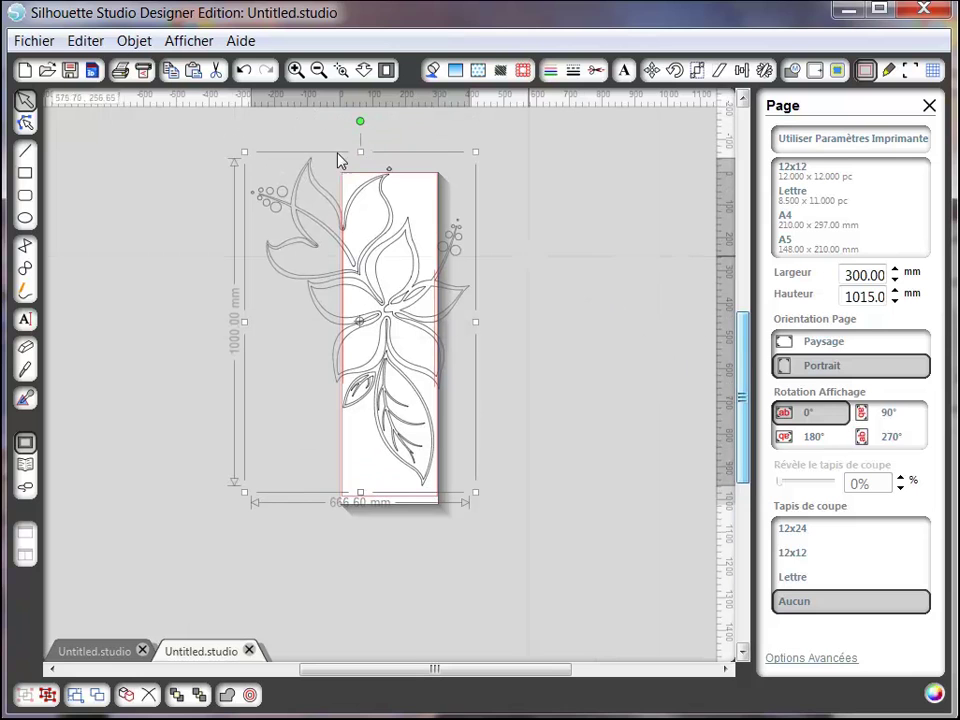
# Group the flower with both dividing lines and move the group up and left until the second line lies just inside the page's left edge
pyautogui.click(85, 41)
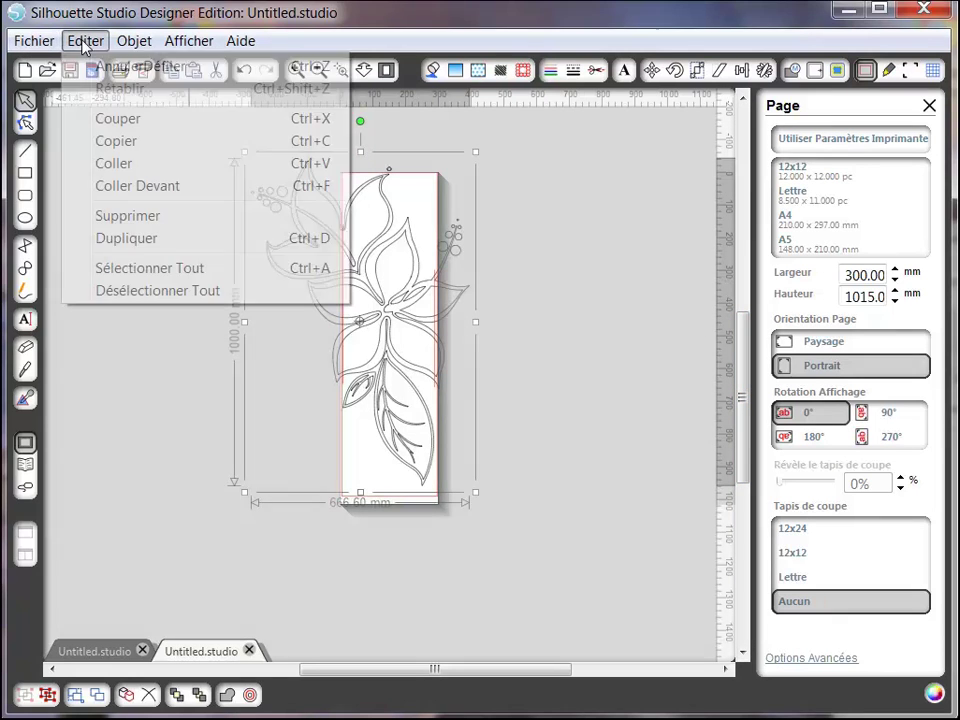
pyautogui.click(119, 270)
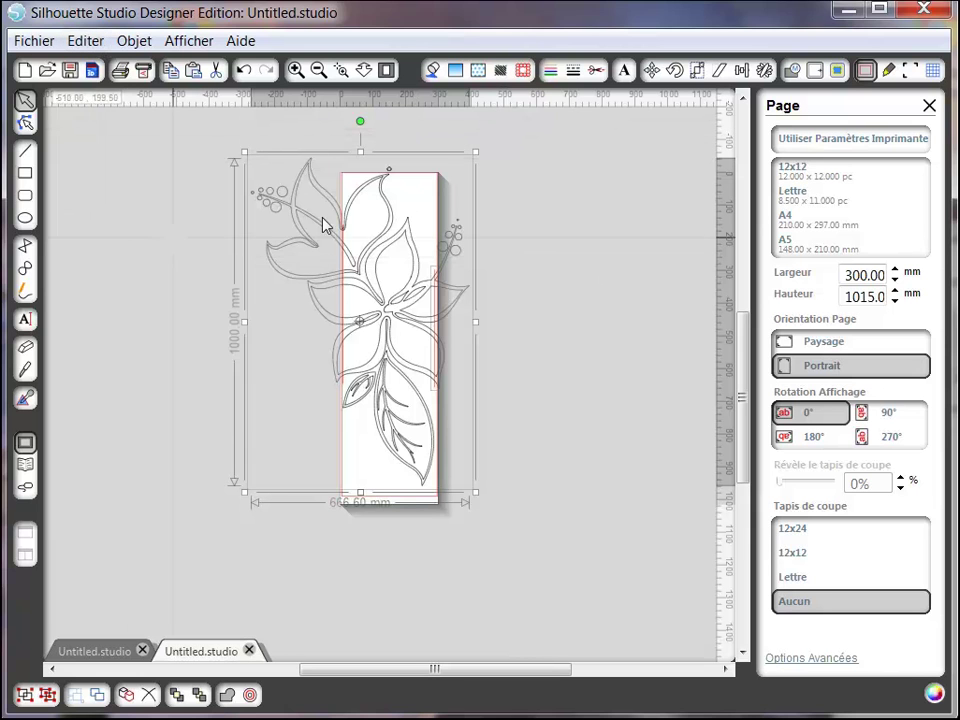
pyautogui.click(136, 42)
pyautogui.click(190, 321)
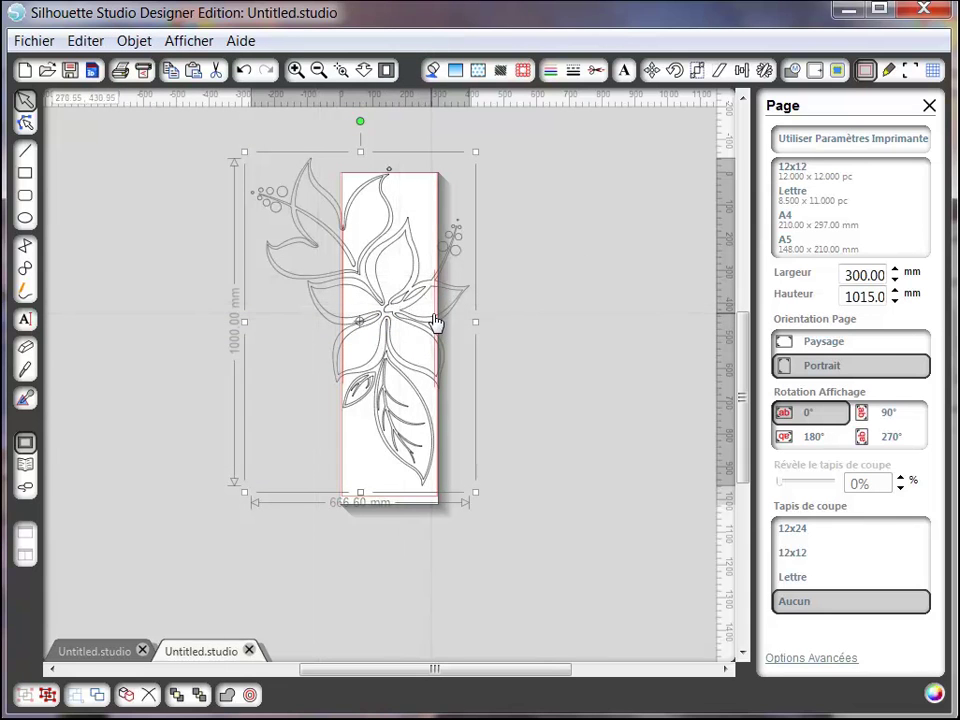
pyautogui.moveTo(407, 315); pyautogui.dragTo(322, 272)
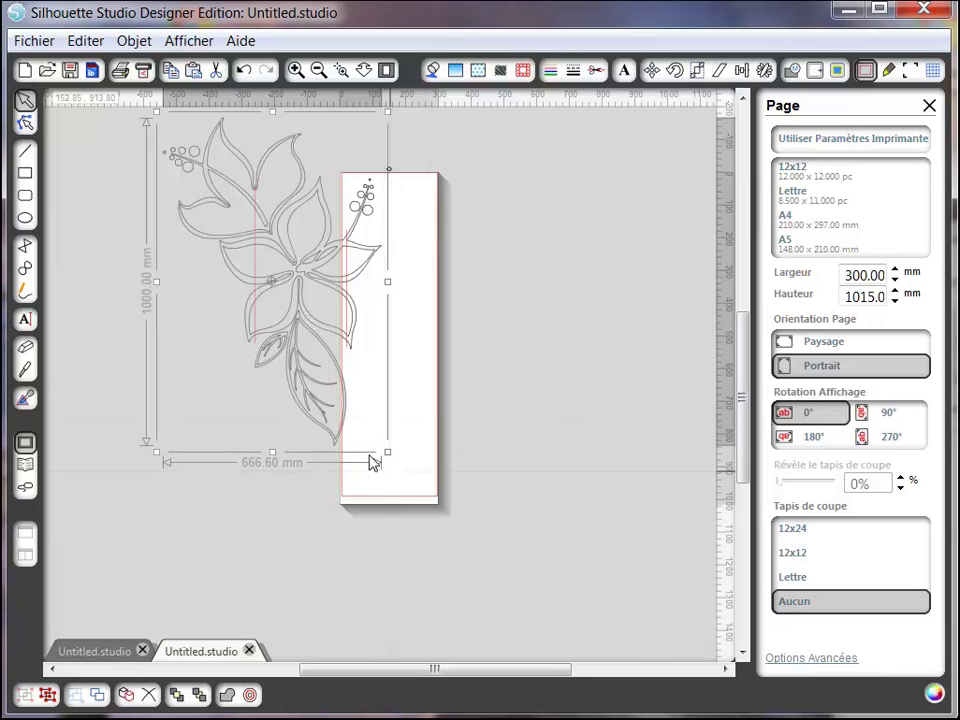
# Reduce the page height to 615 mm for the flower's right-hand section
pyautogui.click(895, 300)
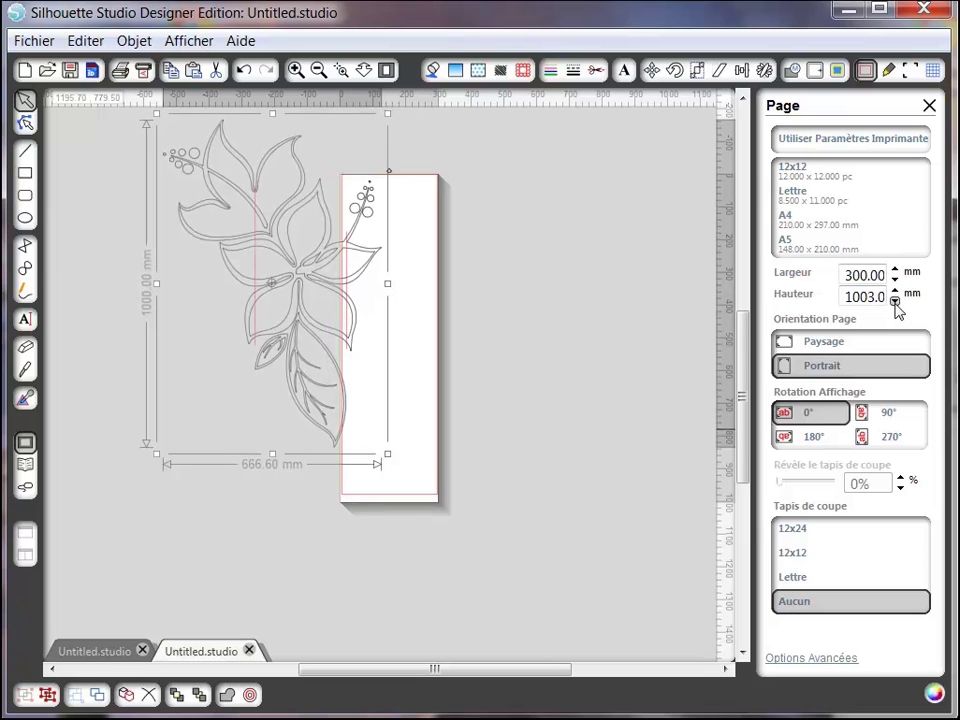
pyautogui.moveTo(895, 300); pyautogui.dragTo(895, 300)
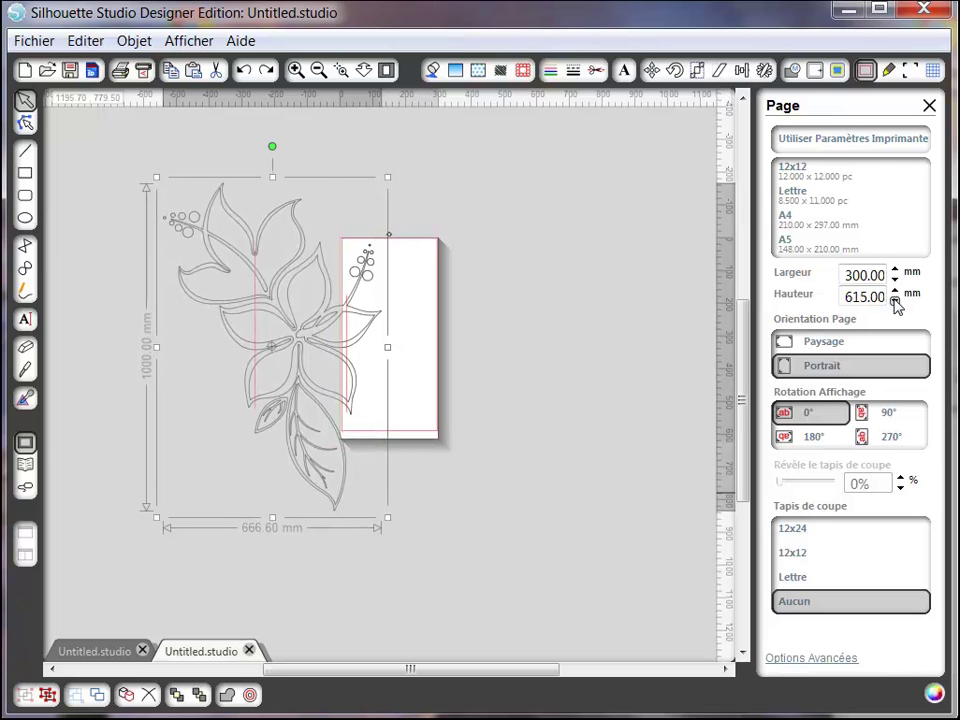